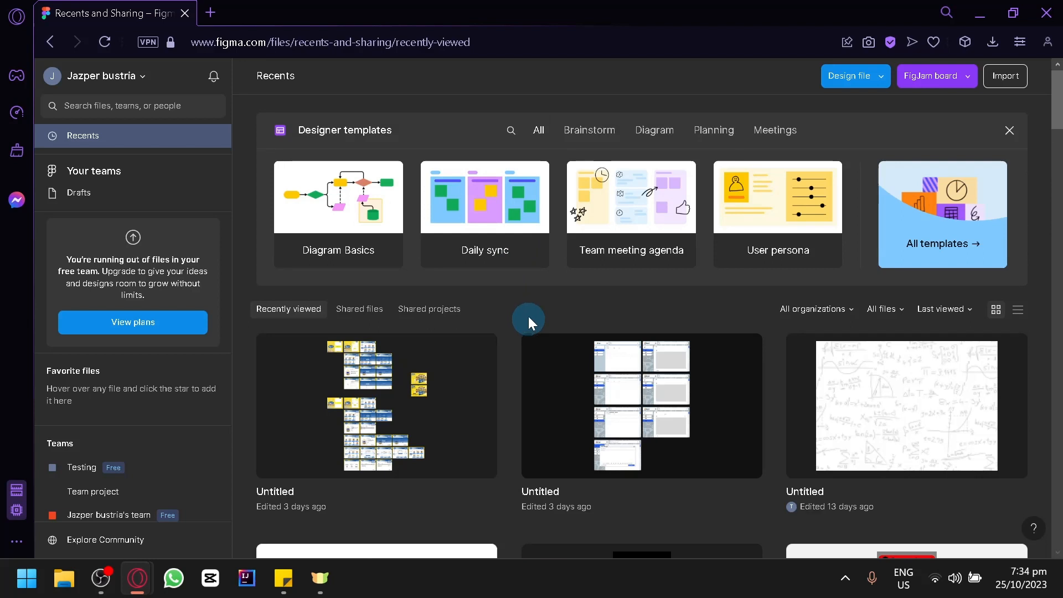
Close the Designer templates panel and scroll through the recent files
{"action": "left_click", "coordinate": [1009, 131]}
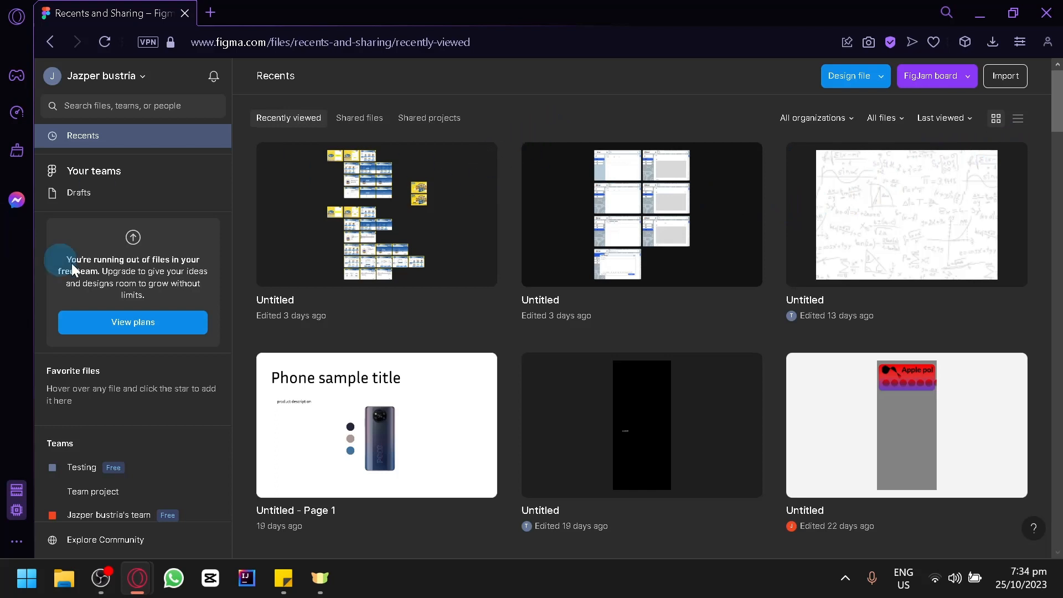
{"action": "scroll", "coordinate": [166, 277], "scroll_direction": "down", "scroll_amount": 2}
{"action": "scroll", "coordinate": [188, 285], "scroll_direction": "up", "scroll_amount": 2}
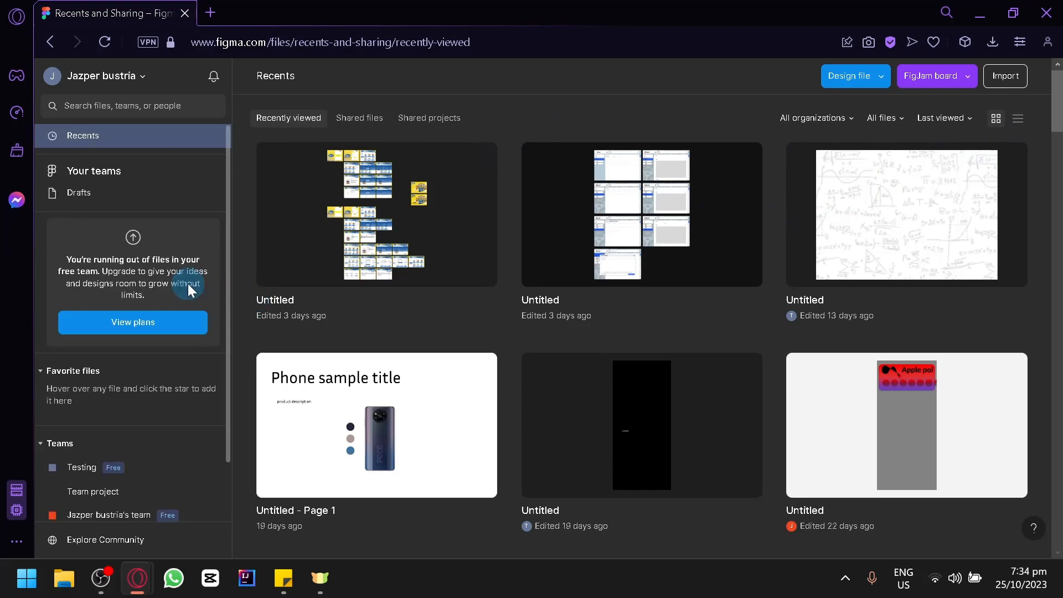
{"action": "scroll", "coordinate": [187, 283], "scroll_direction": "down", "scroll_amount": 2}
{"action": "scroll", "coordinate": [92, 277], "scroll_direction": "up", "scroll_amount": 2}
{"action": "scroll", "coordinate": [97, 249], "scroll_direction": "down", "scroll_amount": 2}
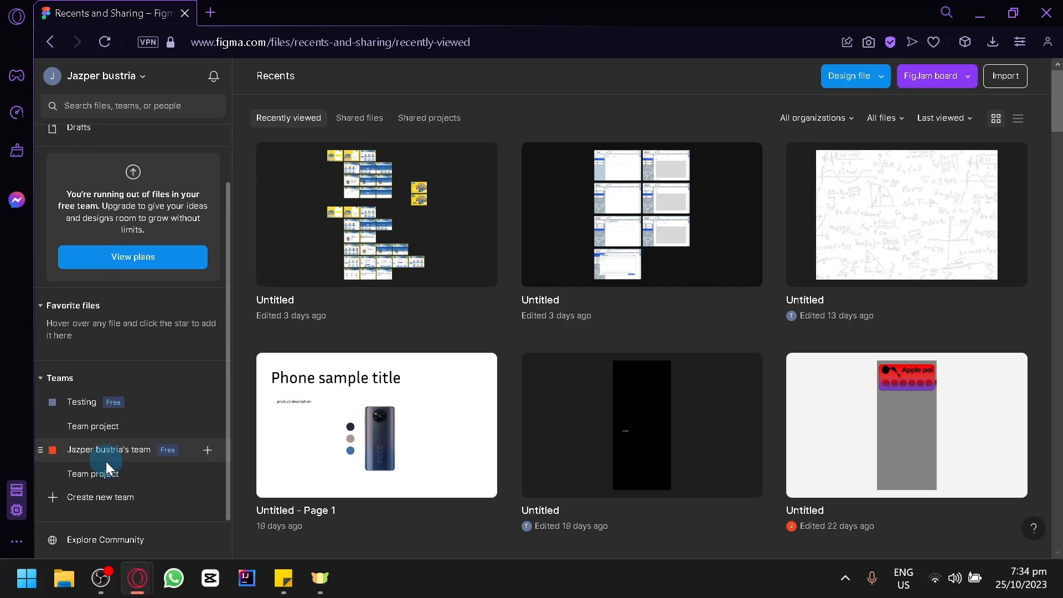
{"action": "scroll", "coordinate": [145, 304], "scroll_direction": "up", "scroll_amount": 2}
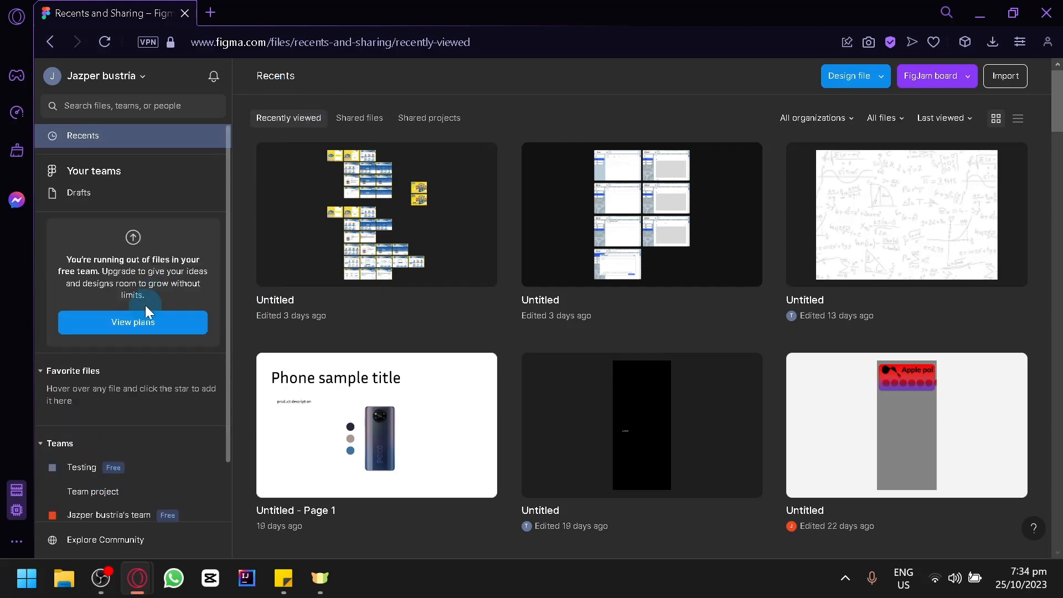
{"action": "scroll", "coordinate": [249, 388], "scroll_direction": "down", "scroll_amount": 5}
Open the Testing team page, dismiss the upgrade prompt, then view the other team's Team project
{"action": "left_click", "coordinate": [118, 473]}
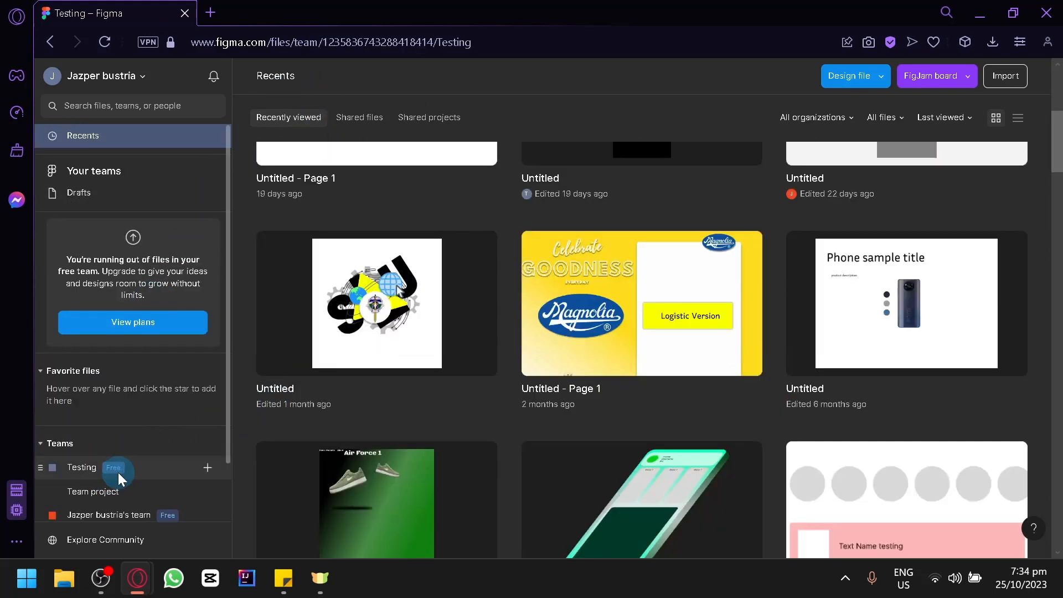
{"action": "left_click", "coordinate": [914, 98]}
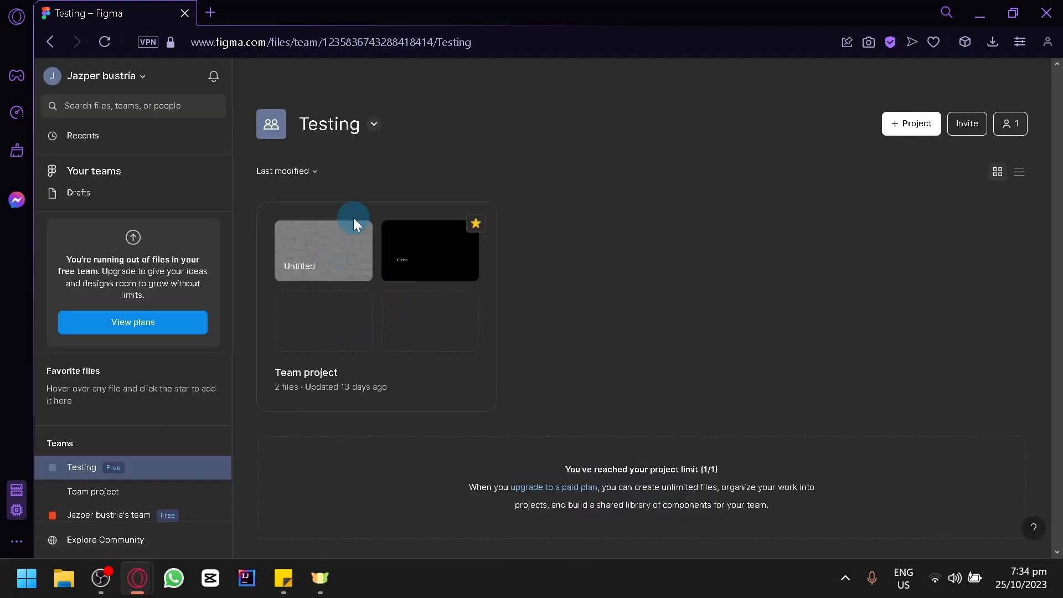
{"action": "scroll", "coordinate": [162, 441], "scroll_direction": "down", "scroll_amount": 2}
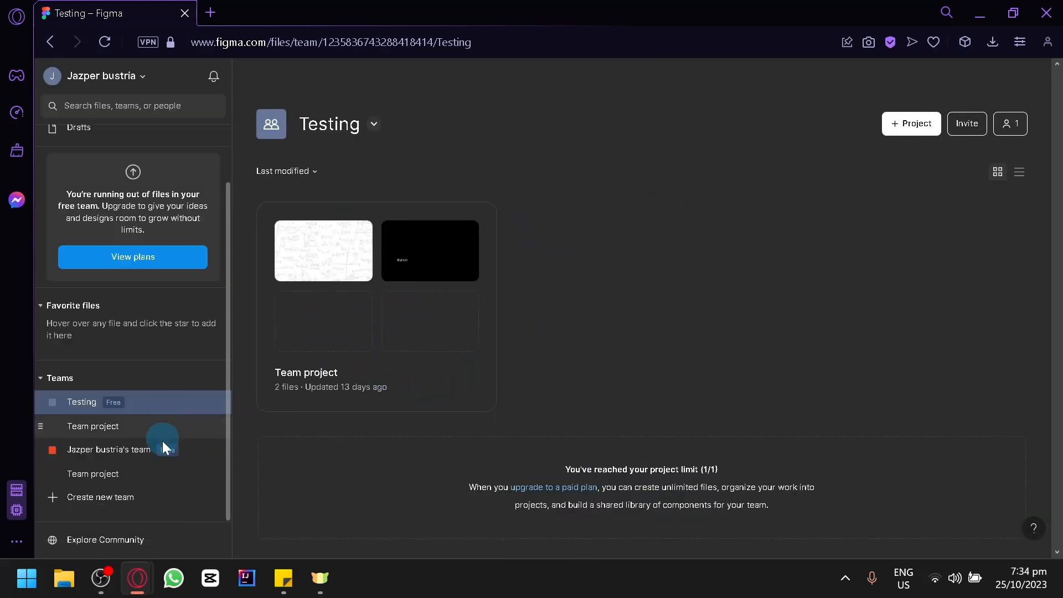
{"action": "left_click", "coordinate": [111, 454]}
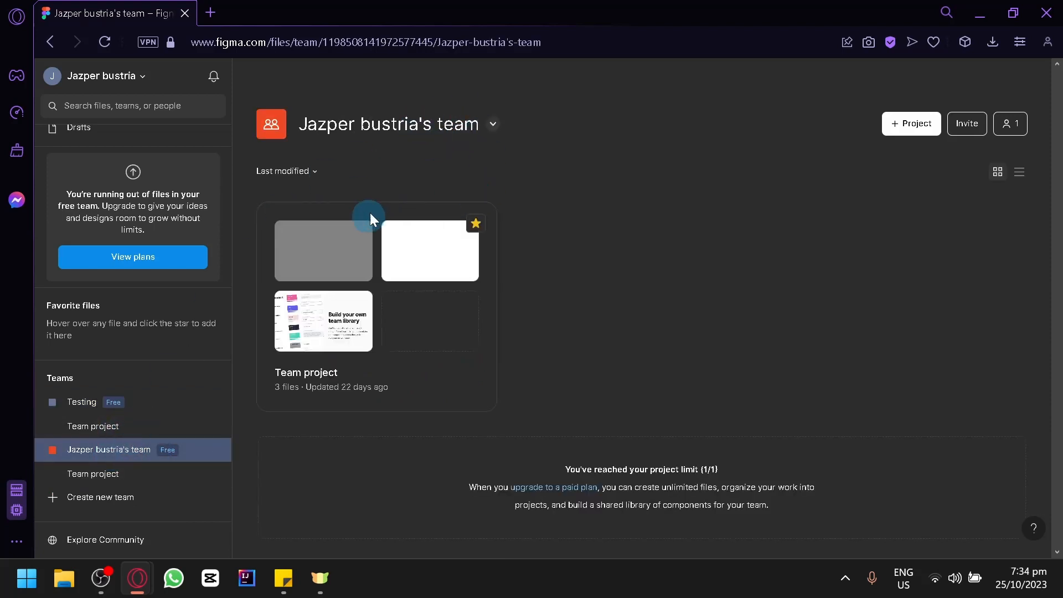
{"action": "left_click", "coordinate": [103, 475]}
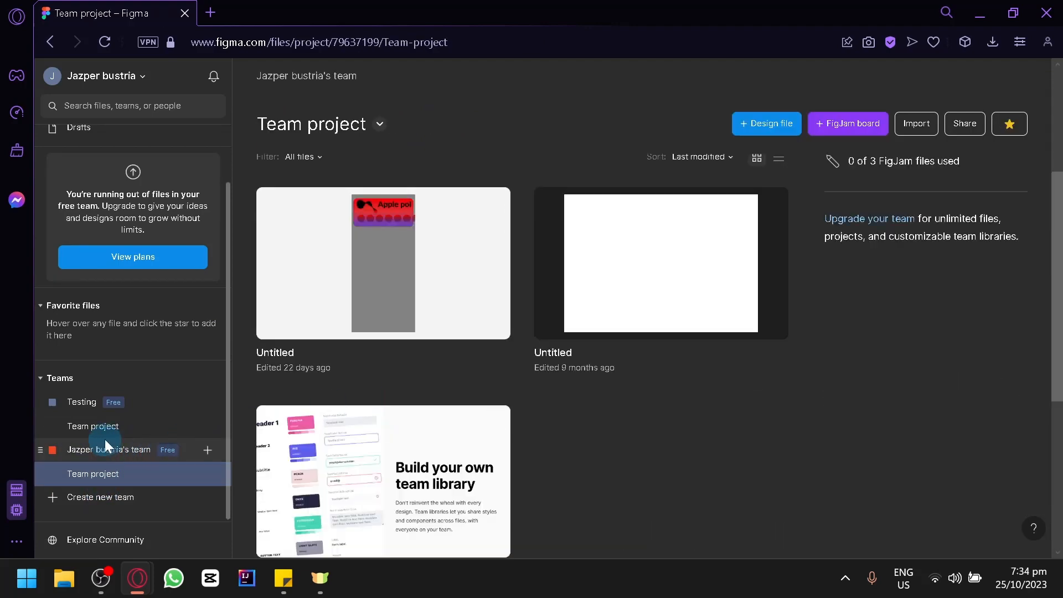
Look through the Testing team's Team project, then return to Recents
{"action": "left_click", "coordinate": [104, 429]}
{"action": "scroll", "coordinate": [396, 420], "scroll_direction": "down", "scroll_amount": 1}
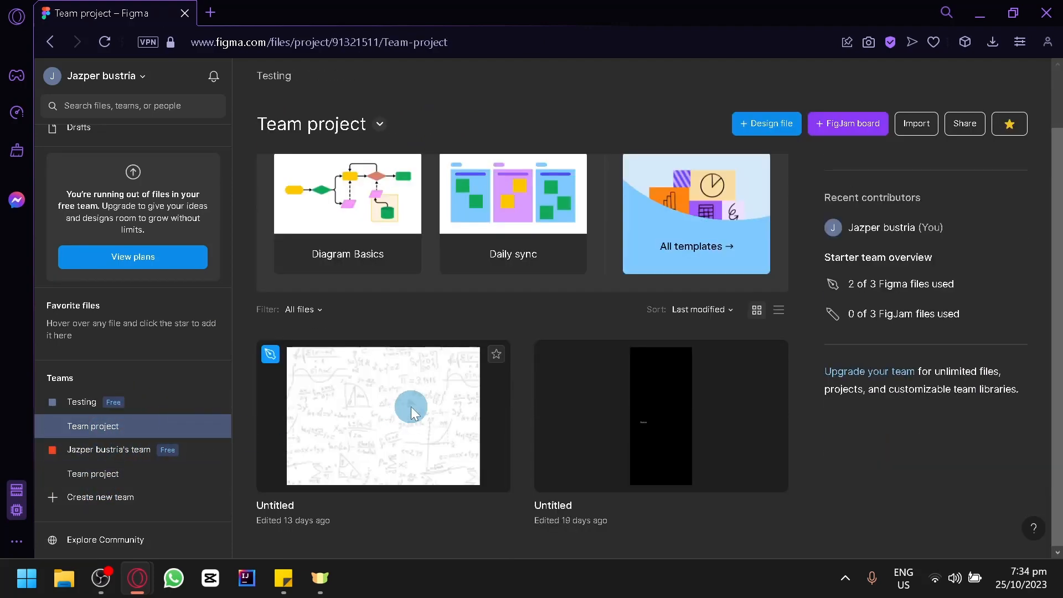
{"action": "scroll", "coordinate": [396, 421], "scroll_direction": "up", "scroll_amount": 1}
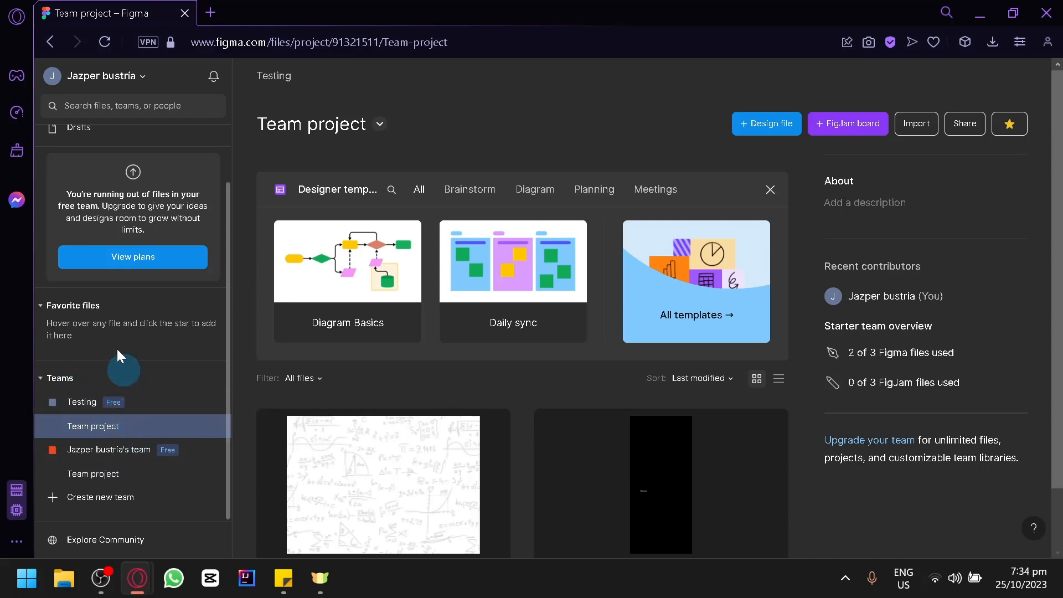
{"action": "scroll", "coordinate": [143, 219], "scroll_direction": "up", "scroll_amount": 2}
{"action": "left_click", "coordinate": [109, 146]}
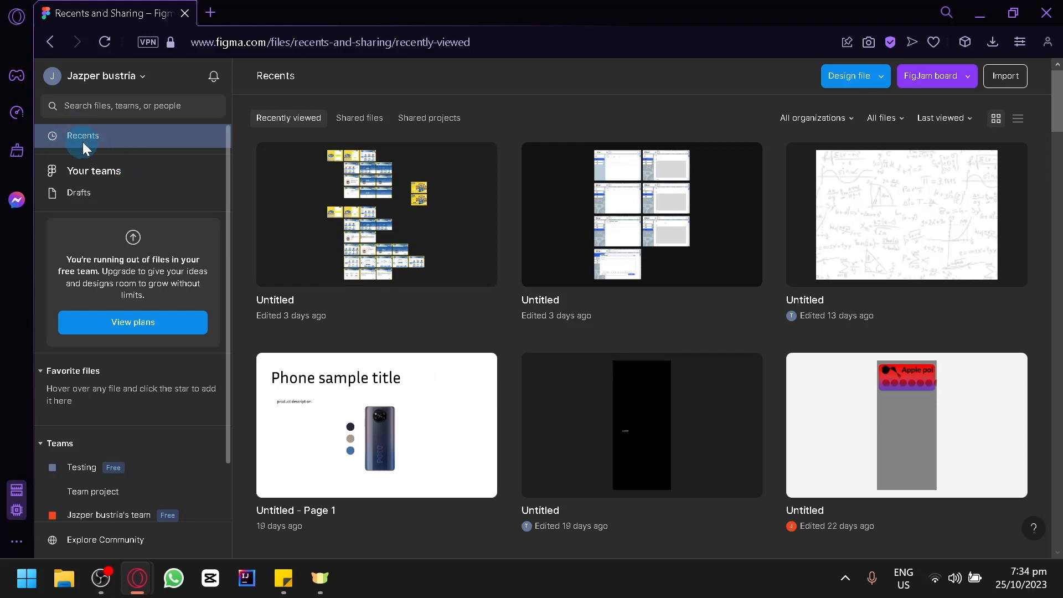
Check Drafts and the FigJam board locations, then create a team design file, hitting the 3-file limit
{"action": "left_click", "coordinate": [98, 193]}
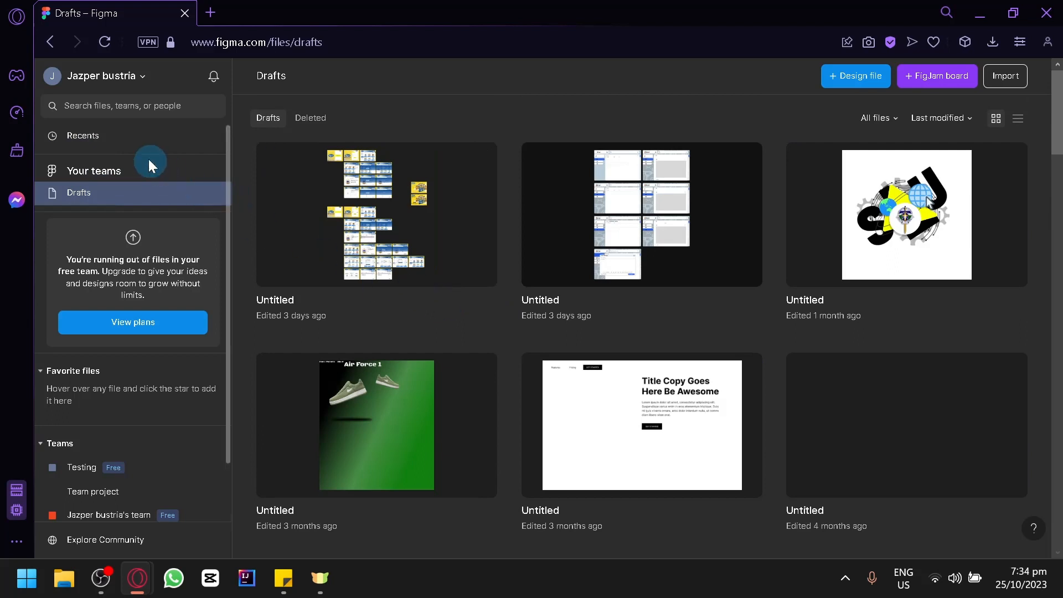
{"action": "left_click", "coordinate": [125, 137]}
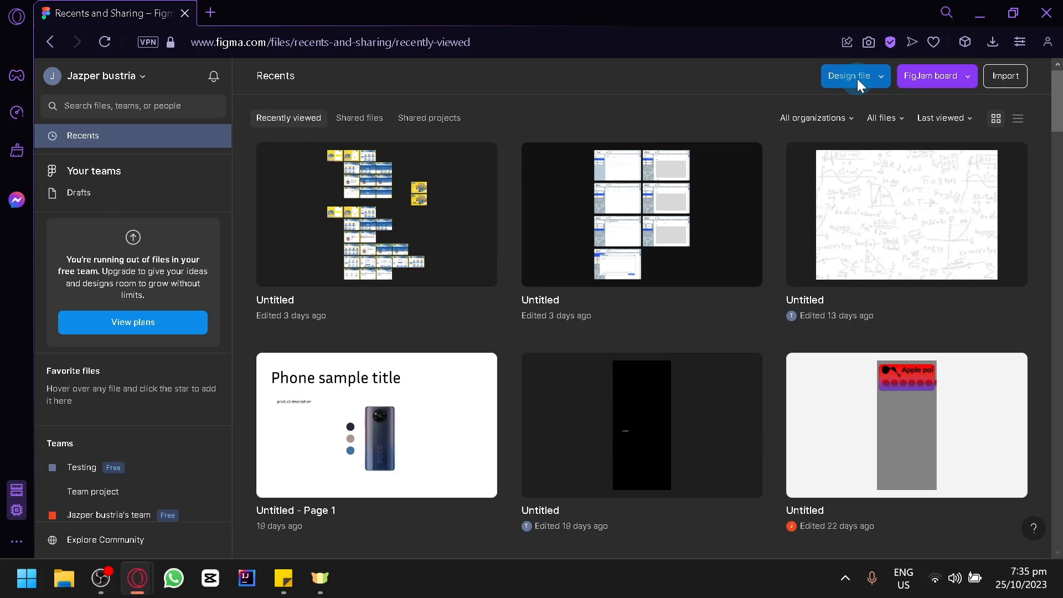
{"action": "left_click", "coordinate": [970, 76]}
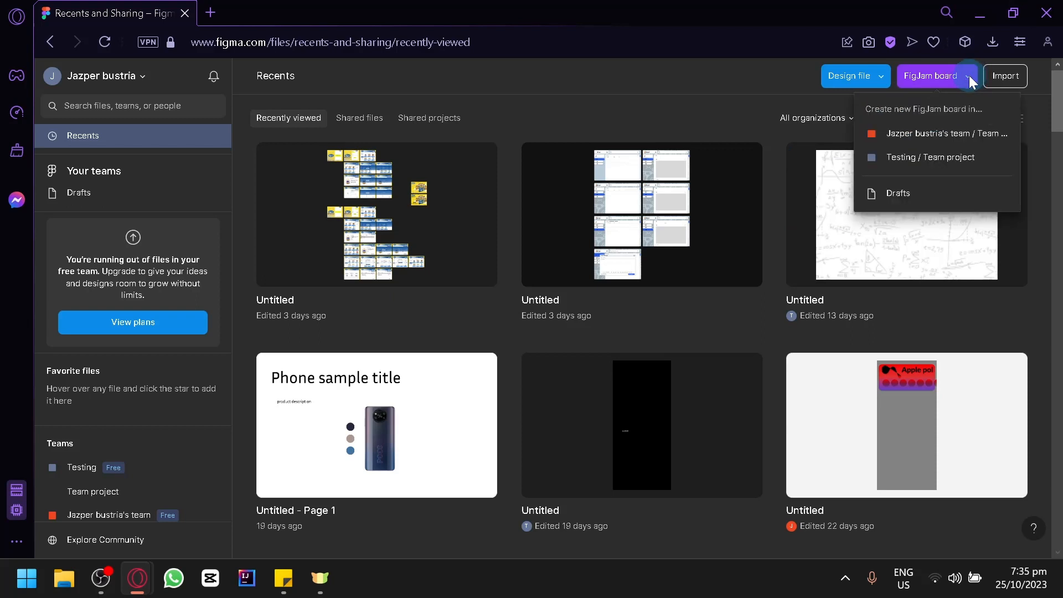
{"action": "left_click", "coordinate": [969, 76]}
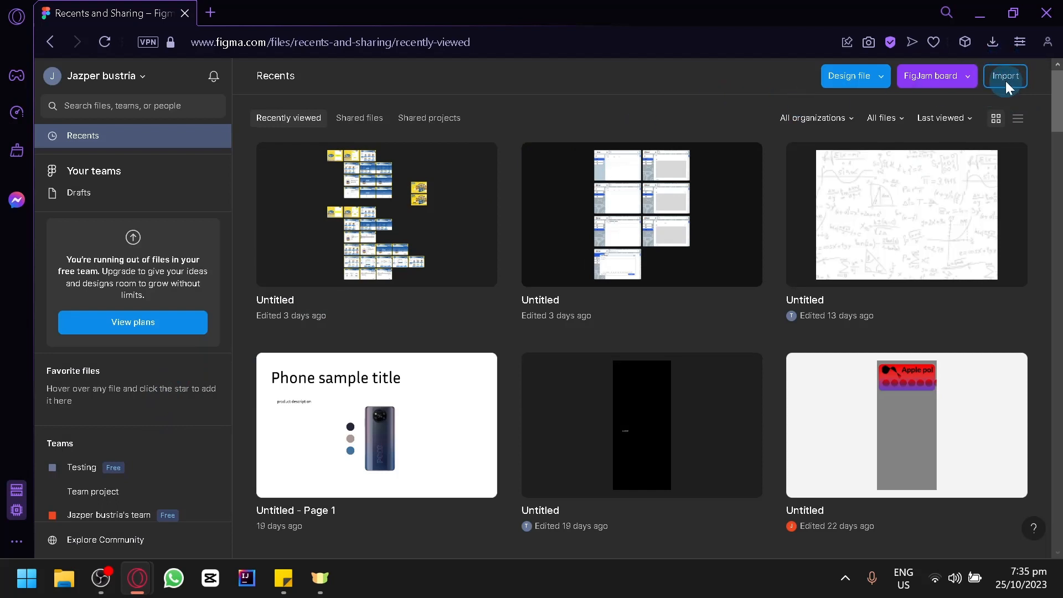
{"action": "left_click", "coordinate": [883, 77]}
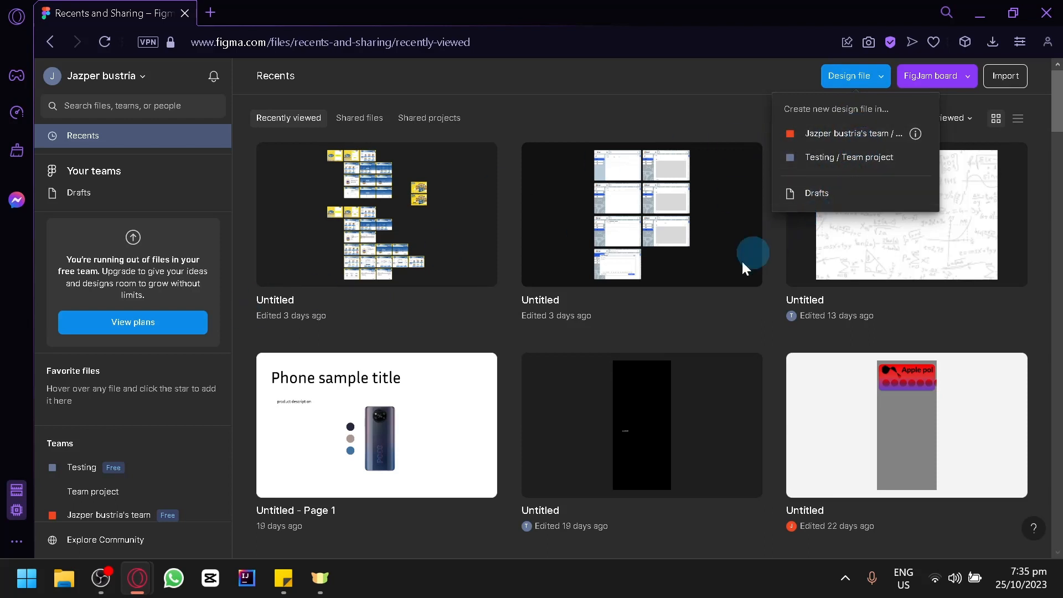
{"action": "left_click", "coordinate": [859, 138]}
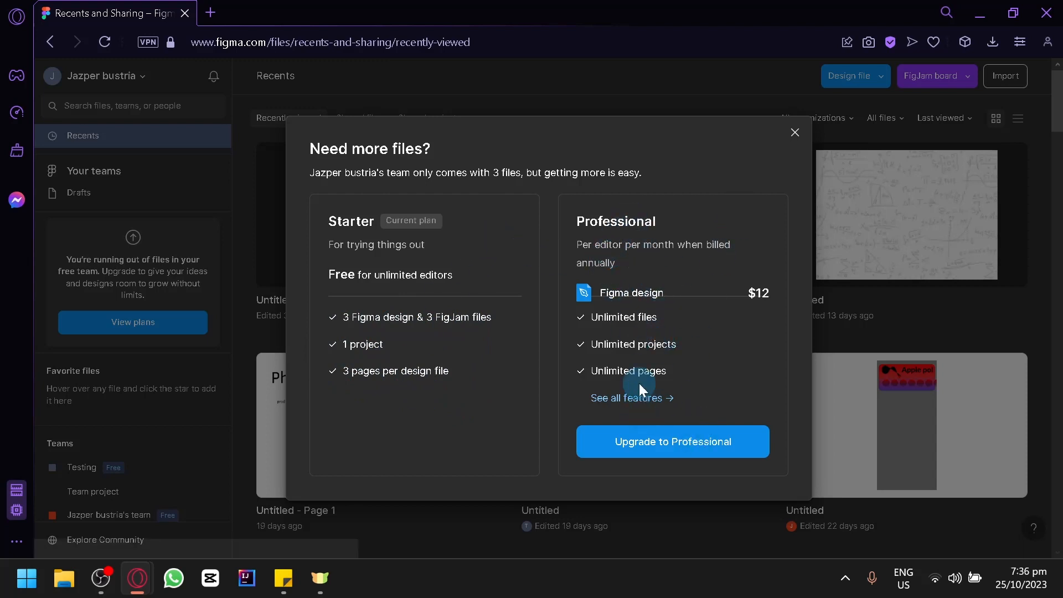
Dismiss the Need more files? prompt and open the pricing plans comparison
{"action": "left_click", "coordinate": [790, 135]}
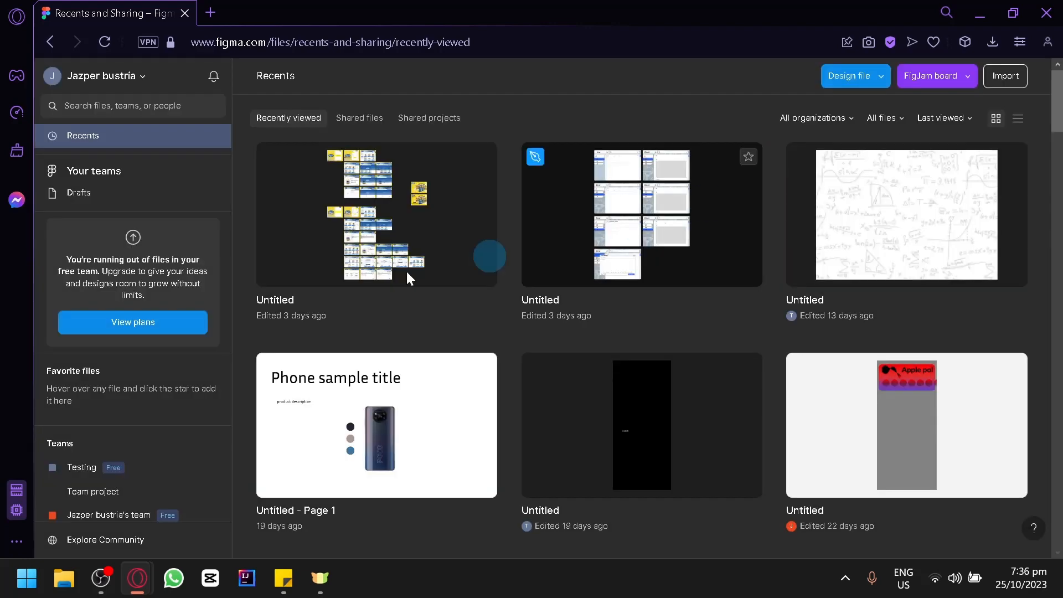
{"action": "right_click", "coordinate": [161, 325]}
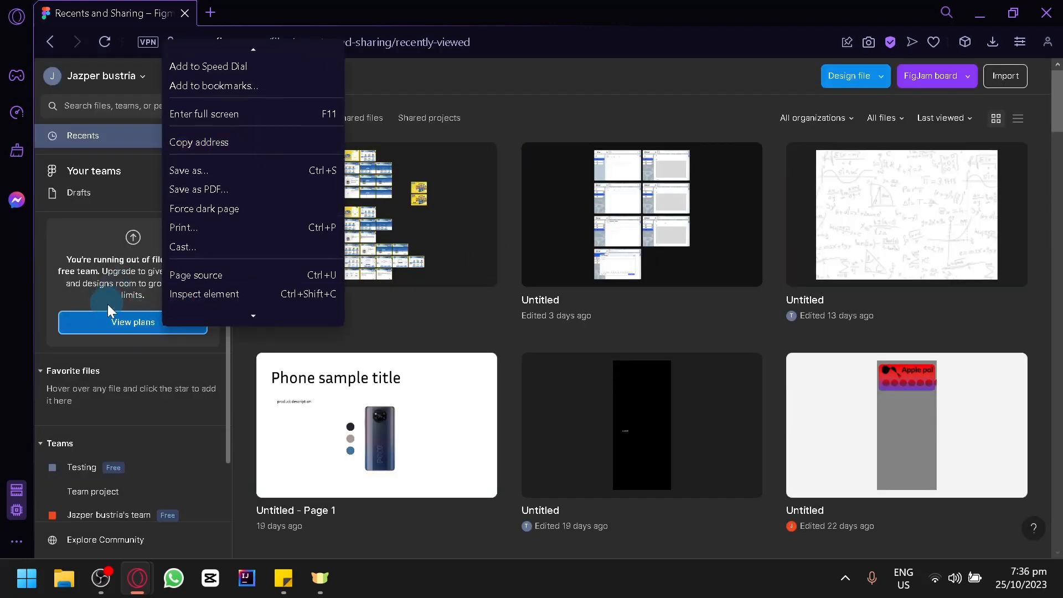
{"action": "left_click", "coordinate": [117, 314]}
{"action": "left_click", "coordinate": [117, 314]}
{"action": "left_click", "coordinate": [118, 314]}
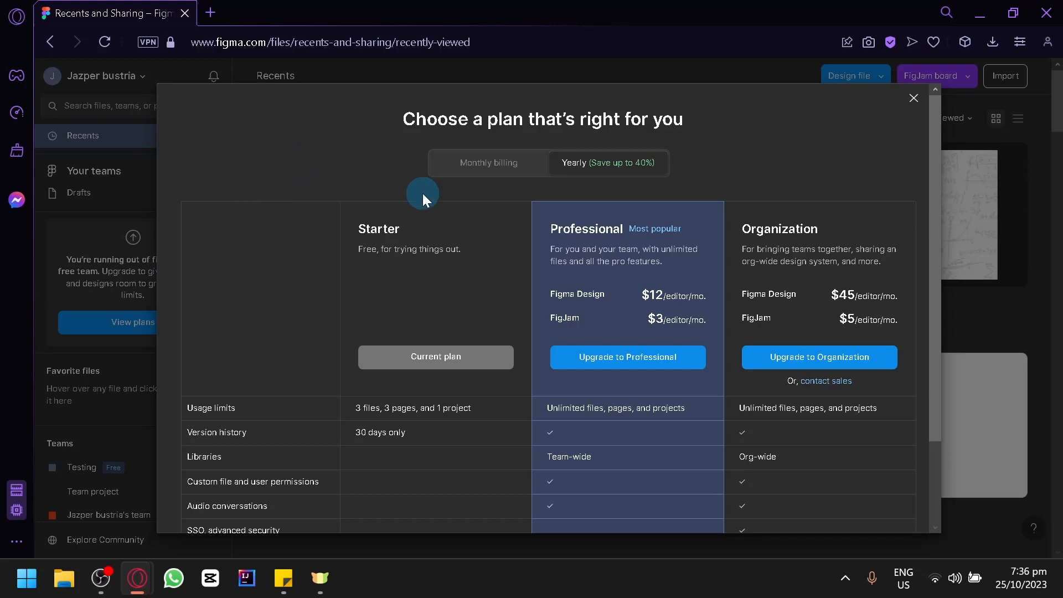
Review the plans with monthly billing prices, then close the comparison
{"action": "scroll", "coordinate": [465, 250], "scroll_direction": "down", "scroll_amount": 2}
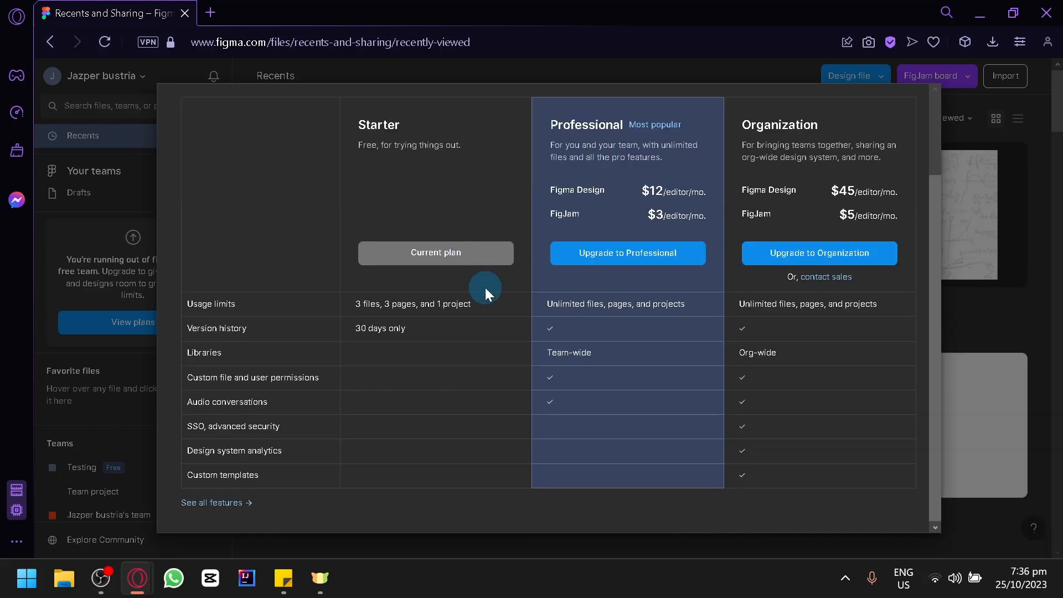
{"action": "scroll", "coordinate": [453, 230], "scroll_direction": "up", "scroll_amount": 2}
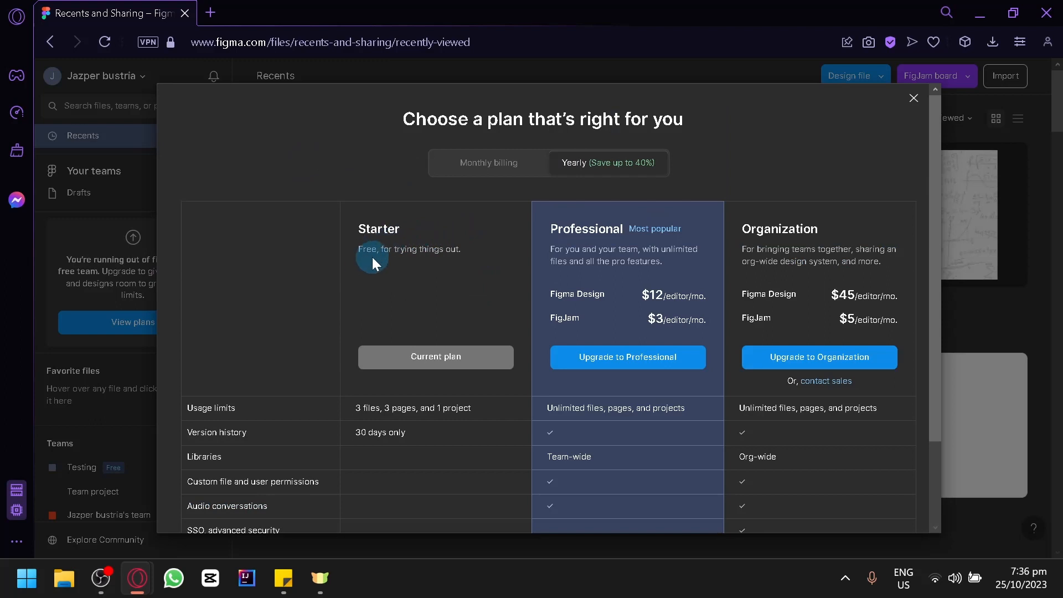
{"action": "scroll", "coordinate": [487, 299], "scroll_direction": "down", "scroll_amount": 2}
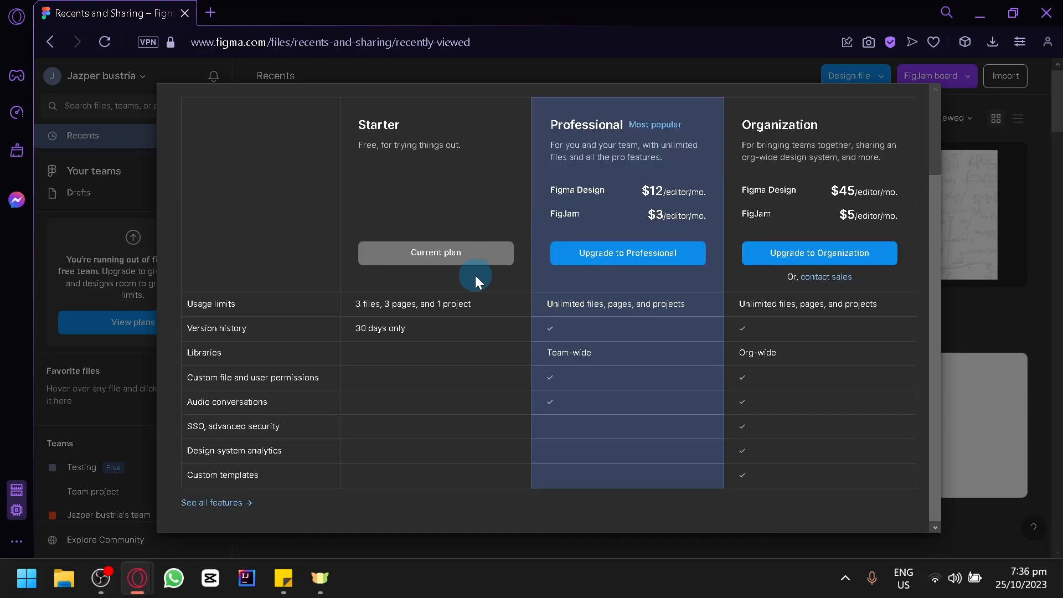
{"action": "mouse_move", "coordinate": [185, 302]}
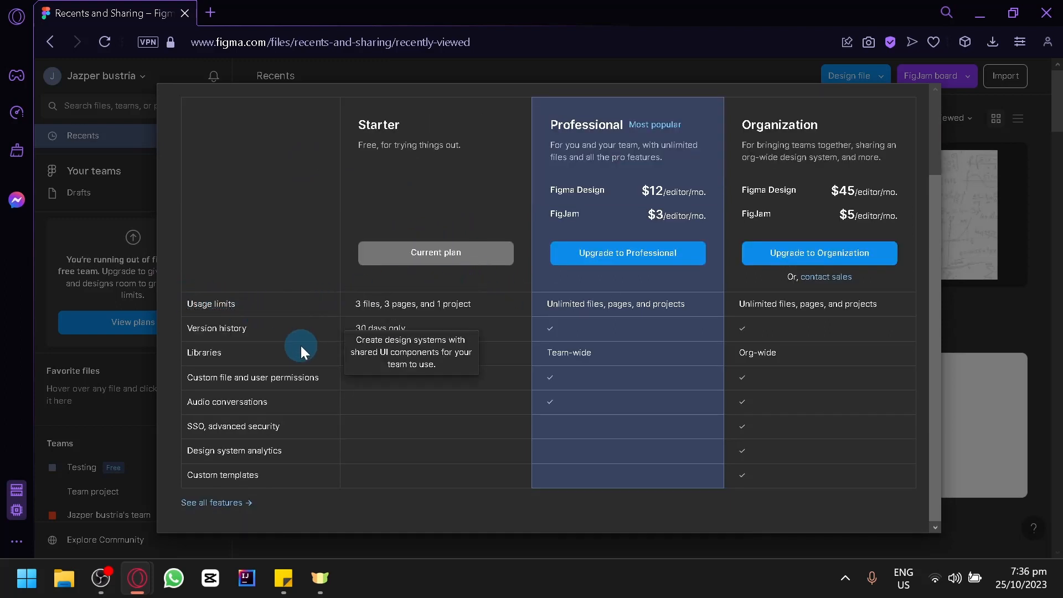
{"action": "scroll", "coordinate": [376, 416], "scroll_direction": "up", "scroll_amount": 2}
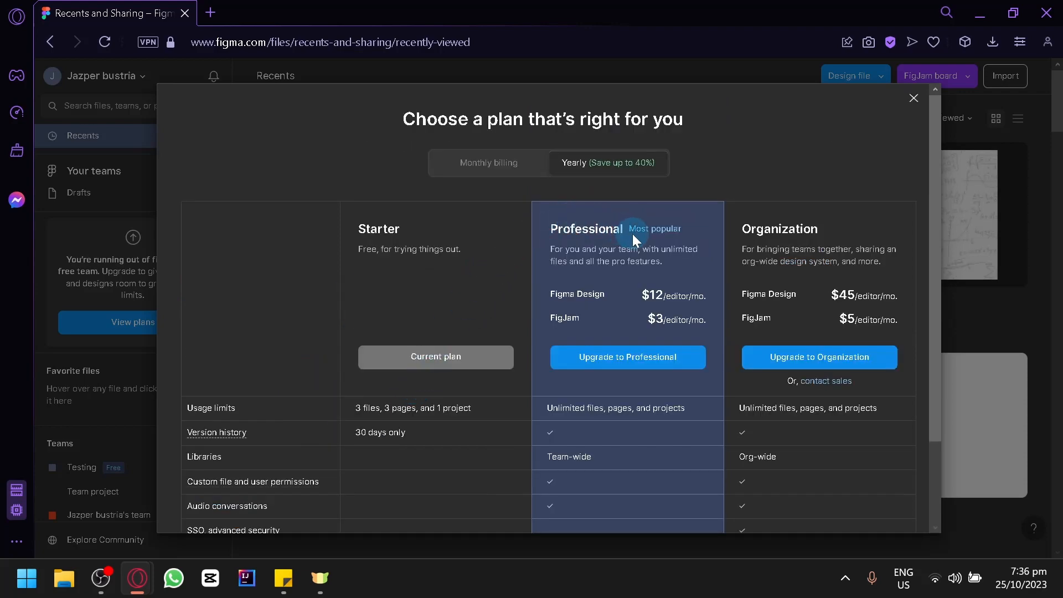
{"action": "left_click", "coordinate": [523, 162]}
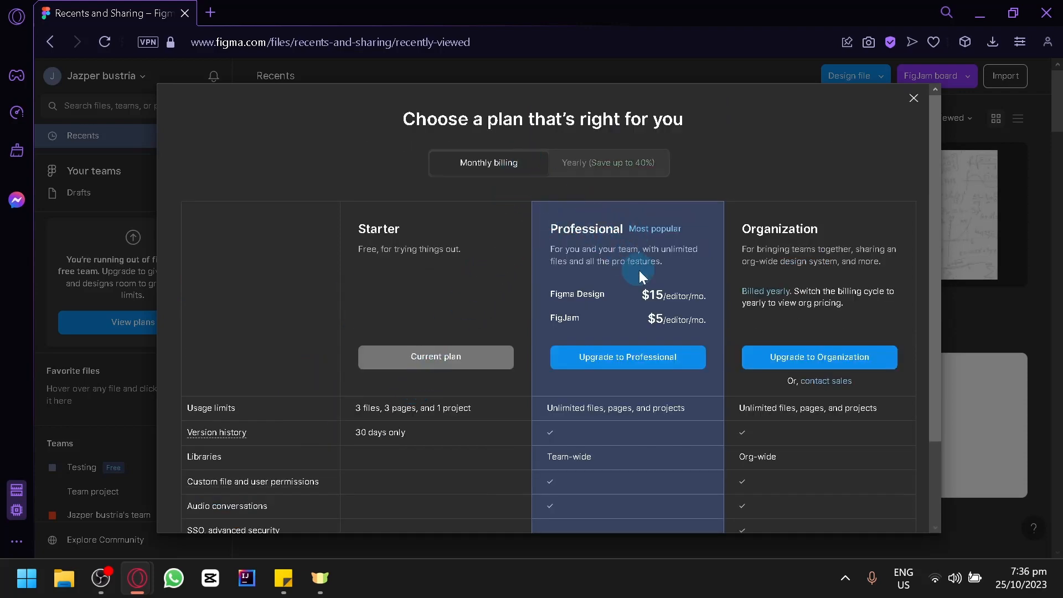
{"action": "scroll", "coordinate": [648, 274], "scroll_direction": "down", "scroll_amount": 2}
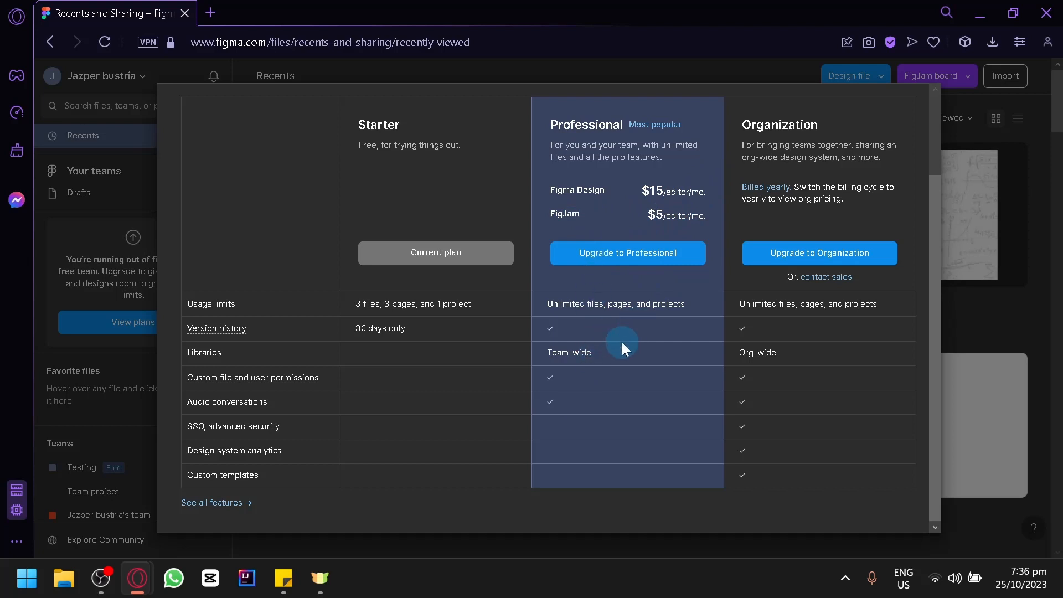
{"action": "mouse_move", "coordinate": [277, 334]}
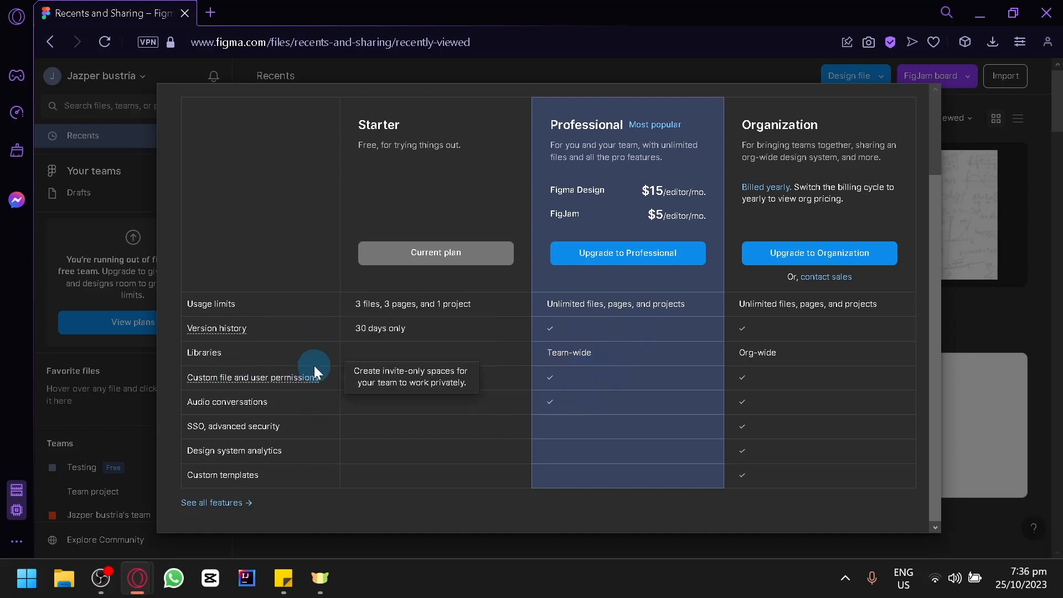
{"action": "mouse_move", "coordinate": [229, 398]}
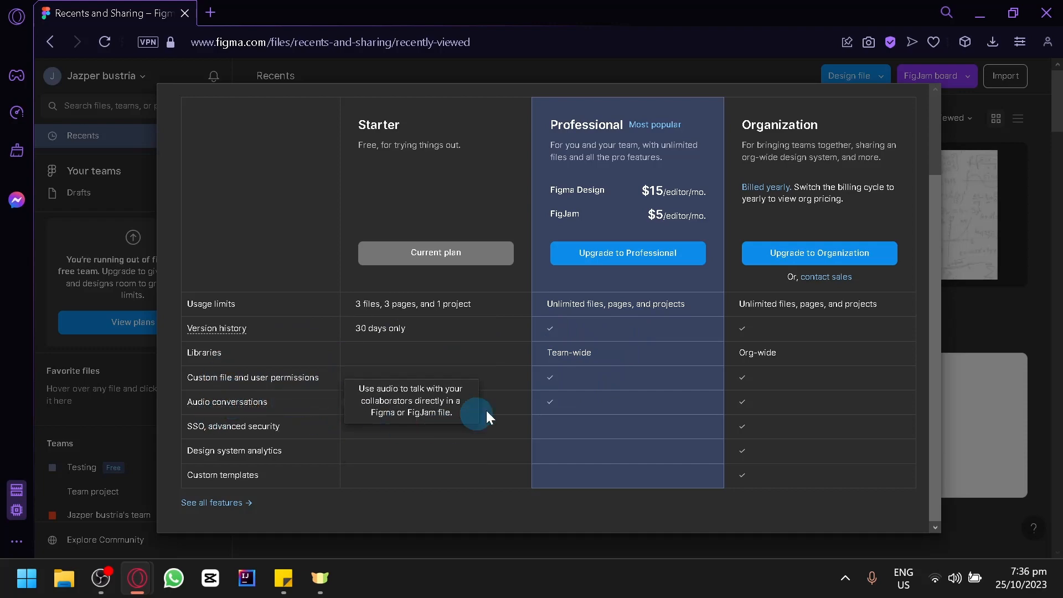
{"action": "scroll", "coordinate": [878, 195], "scroll_direction": "up", "scroll_amount": 2}
{"action": "scroll", "coordinate": [849, 161], "scroll_direction": "down", "scroll_amount": 2}
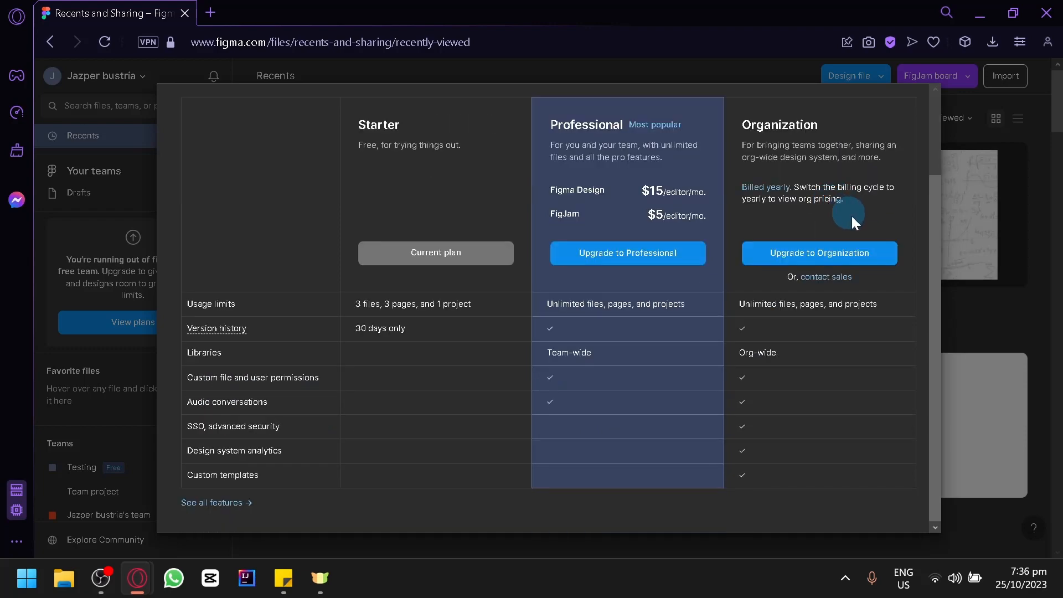
{"action": "scroll", "coordinate": [866, 378], "scroll_direction": "up", "scroll_amount": 2}
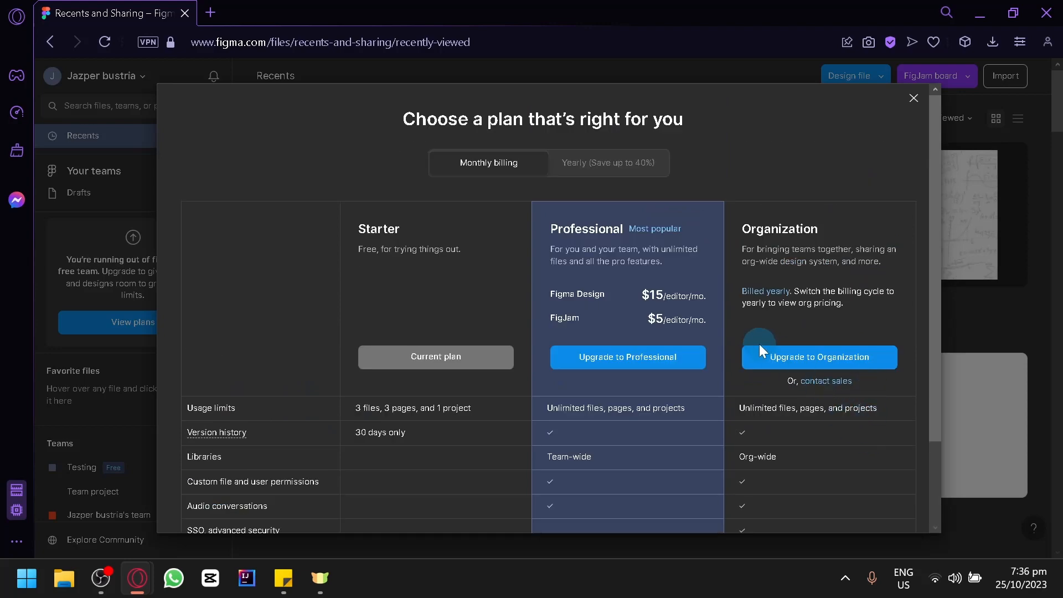
{"action": "scroll", "coordinate": [735, 360], "scroll_direction": "down", "scroll_amount": 2}
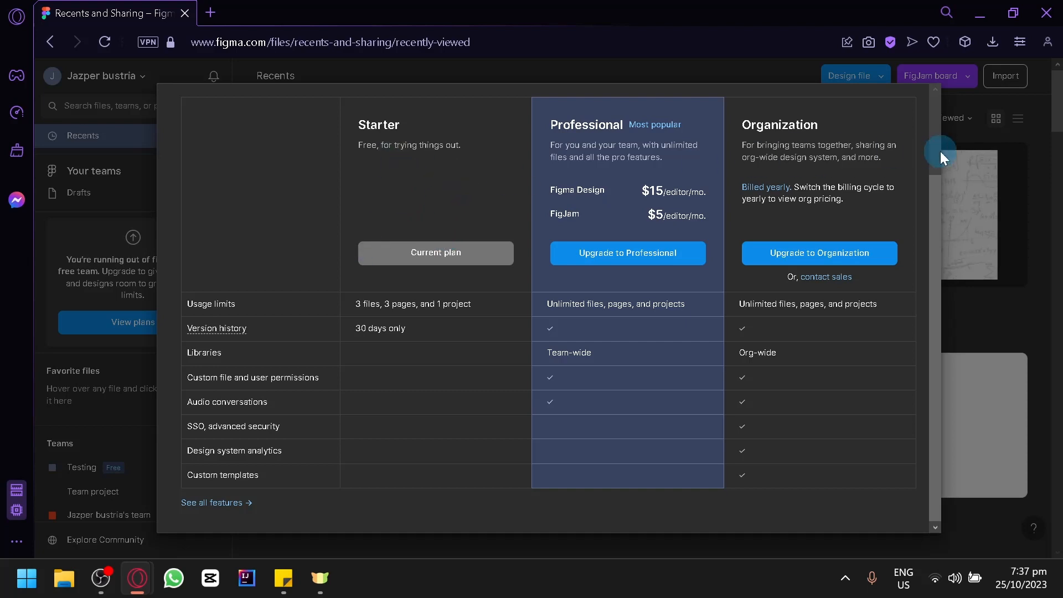
{"action": "left_click", "coordinate": [984, 174]}
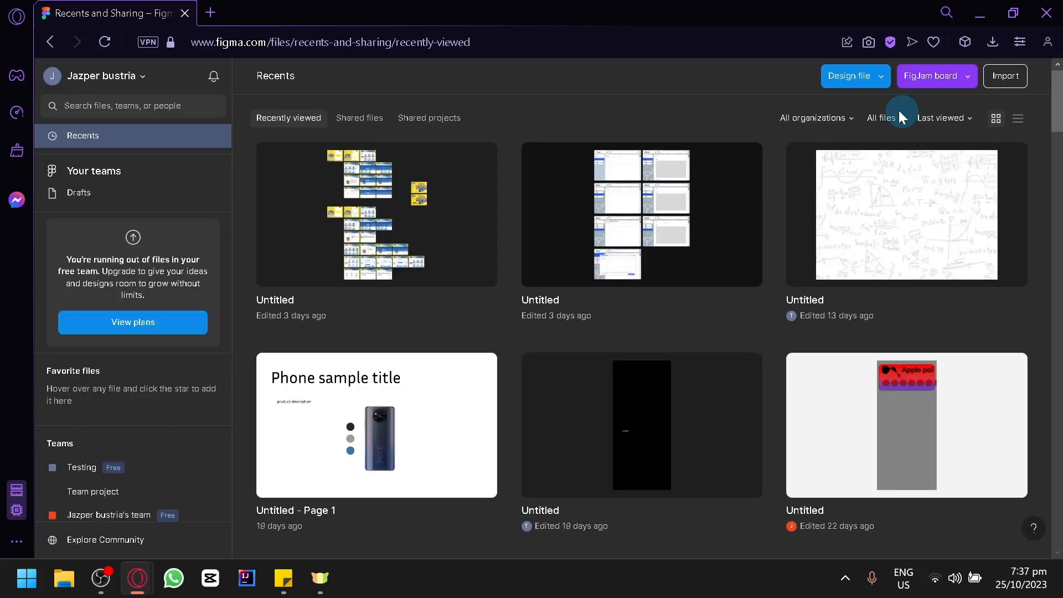
Create a new blank Untitled design file in Drafts from the Design file dropdown
{"action": "left_click", "coordinate": [838, 82]}
{"action": "left_click", "coordinate": [842, 195]}
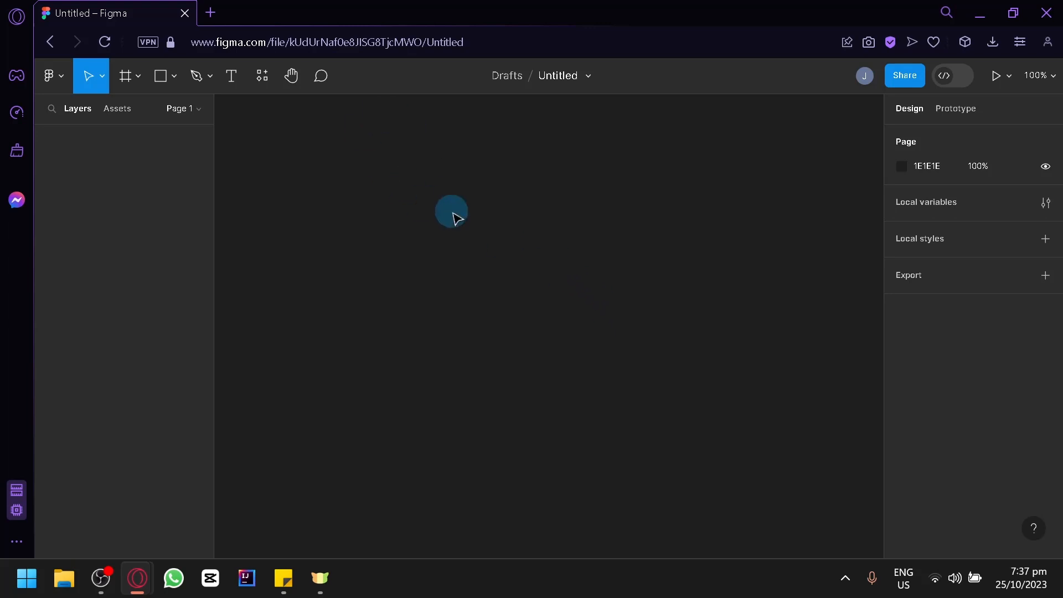
Draw a white 544×390 Frame 1 with the Frame tool (F) and nudge it into place
{"action": "left_click_drag", "start_coordinate": [498, 255], "coordinate": [435, 236]}
{"action": "left_click_drag", "start_coordinate": [581, 233], "coordinate": [714, 152]}
{"action": "left_click_drag", "start_coordinate": [367, 137], "coordinate": [722, 410]}
{"action": "left_click_drag", "start_coordinate": [762, 299], "coordinate": [671, 196]}
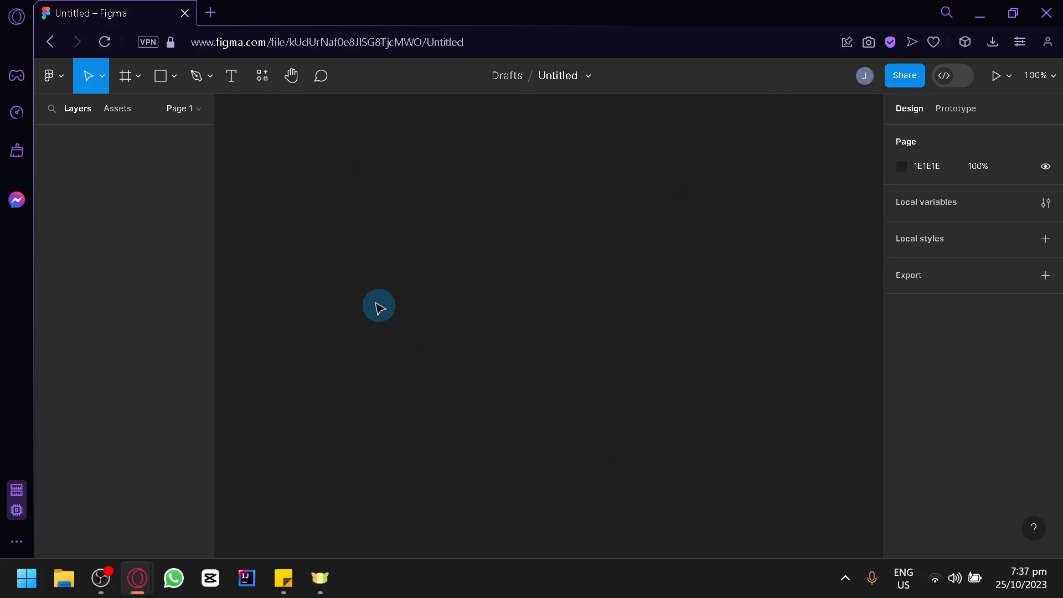
{"action": "left_click", "coordinate": [138, 77]}
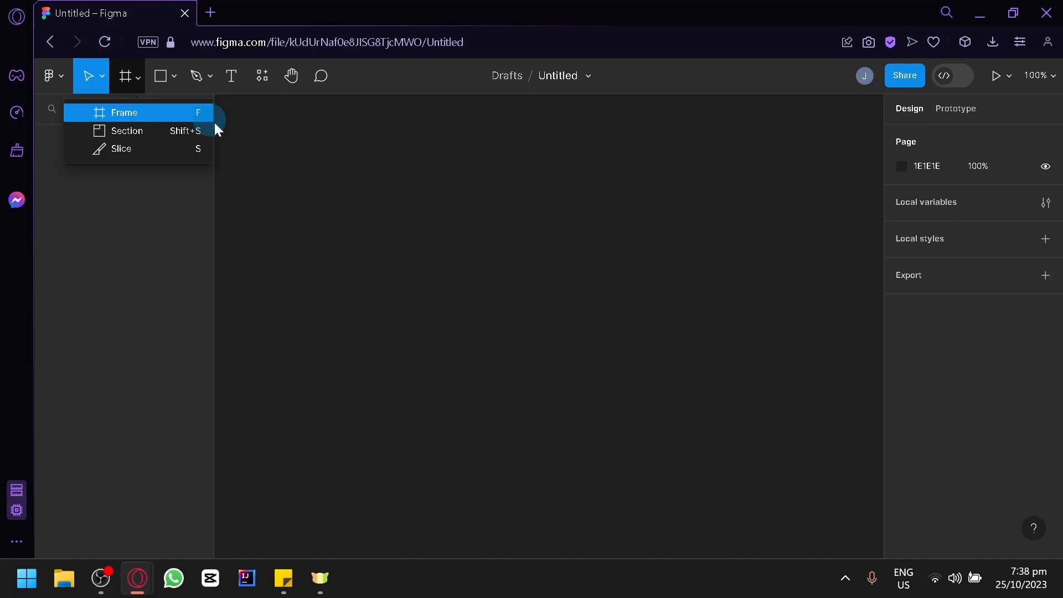
{"action": "key", "text": "f"}
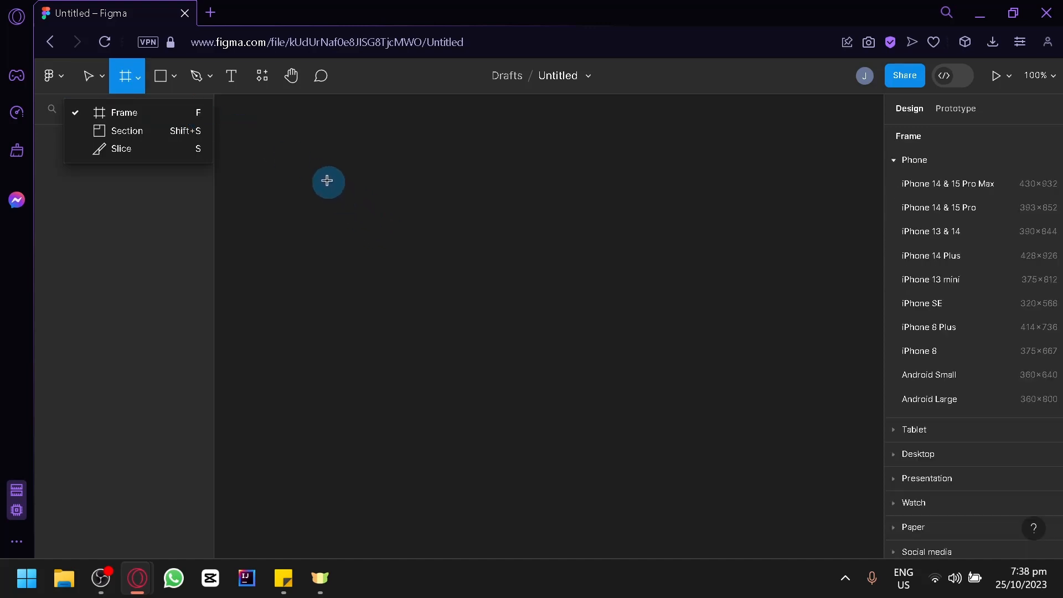
{"action": "left_click_drag", "start_coordinate": [303, 157], "coordinate": [499, 244]}
{"action": "mouse_move", "coordinate": [594, 290]}
{"action": "left_mouse_down"}
{"action": "mouse_move", "coordinate": [726, 431]}
{"action": "mouse_move", "coordinate": [432, 261]}
{"action": "mouse_move", "coordinate": [709, 448]}
{"action": "left_mouse_up"}
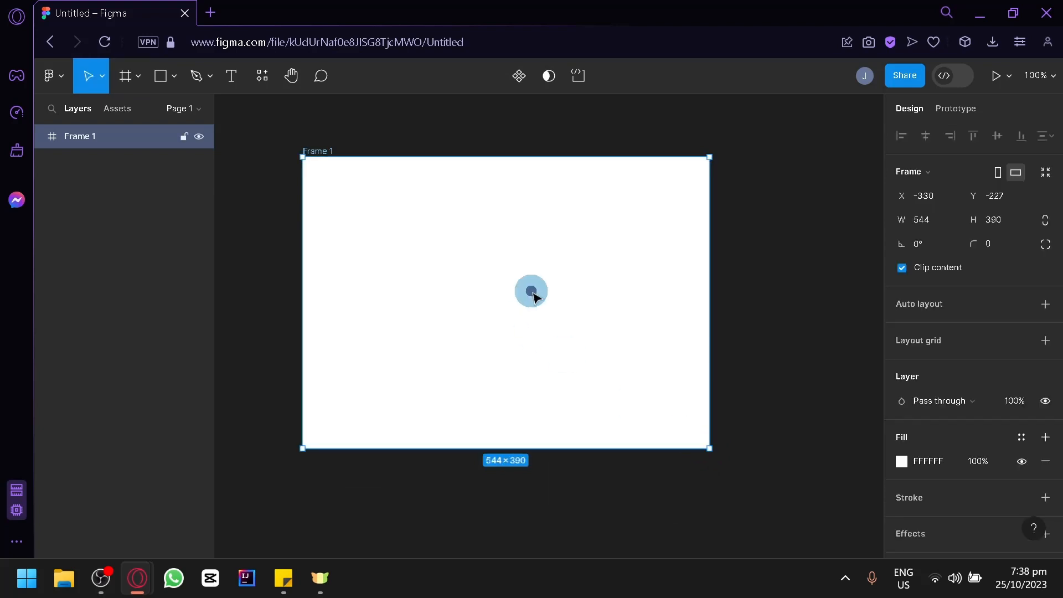
{"action": "left_click_drag", "start_coordinate": [489, 326], "coordinate": [531, 344]}
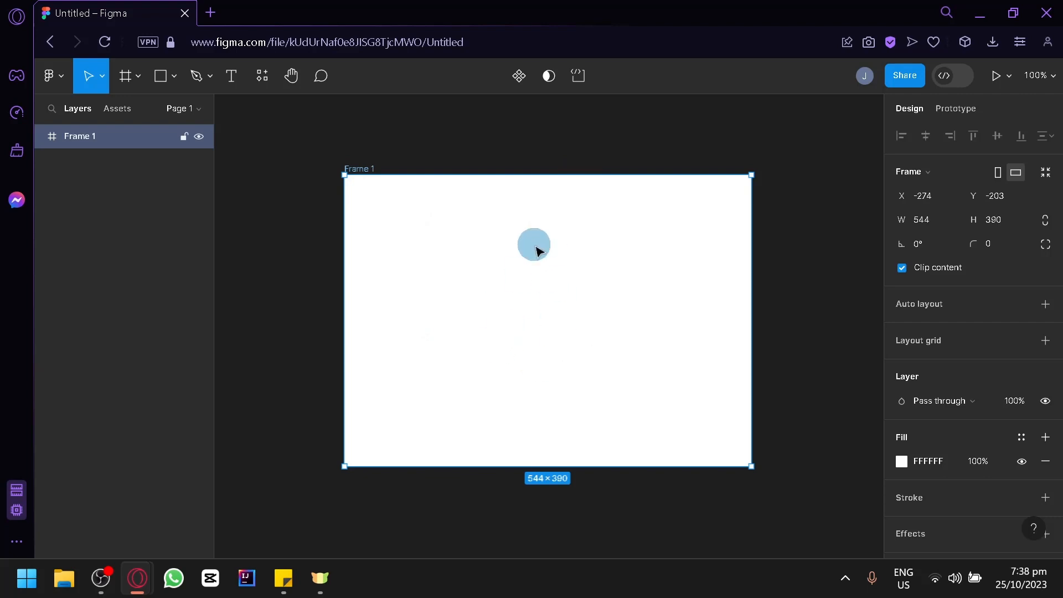
{"action": "left_click", "coordinate": [419, 151]}
{"action": "key", "text": "f"}
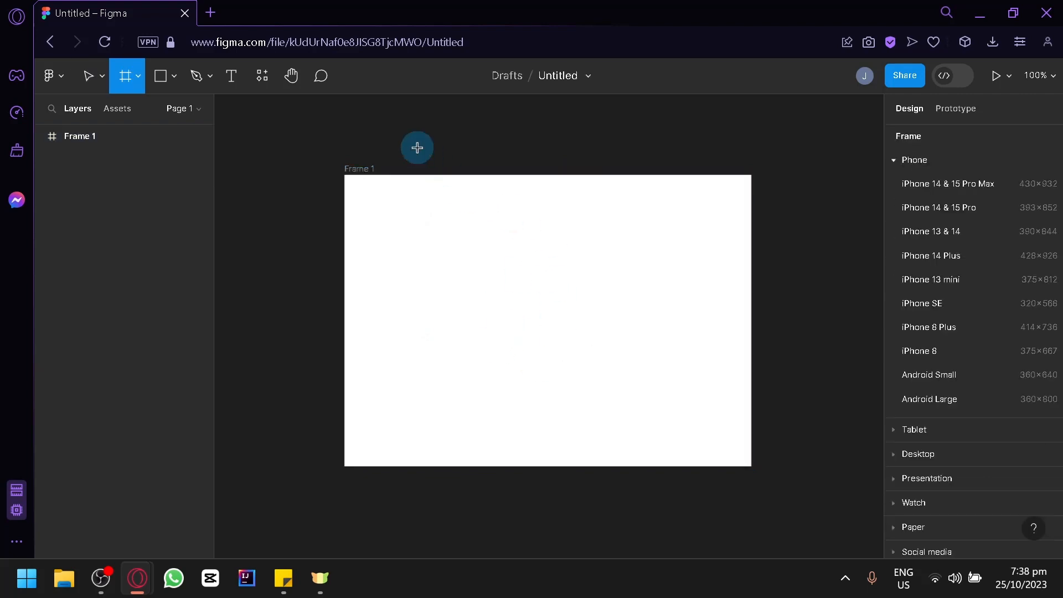
Add a 430×832 iPhone 14 & 15 Pro Max frame from the Phone presets
{"action": "left_click", "coordinate": [899, 161]}
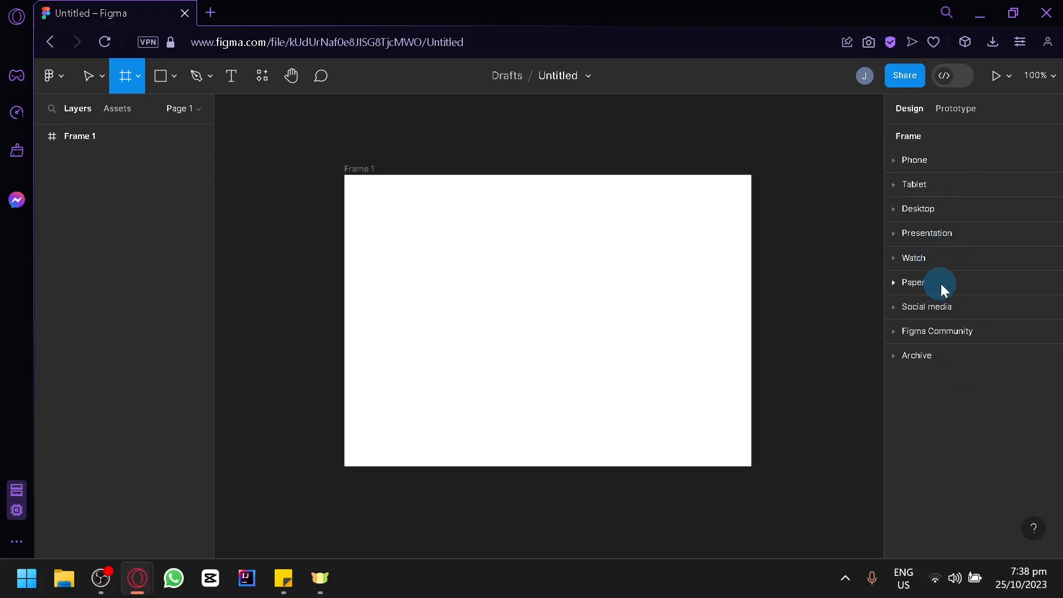
{"action": "left_click", "coordinate": [911, 161]}
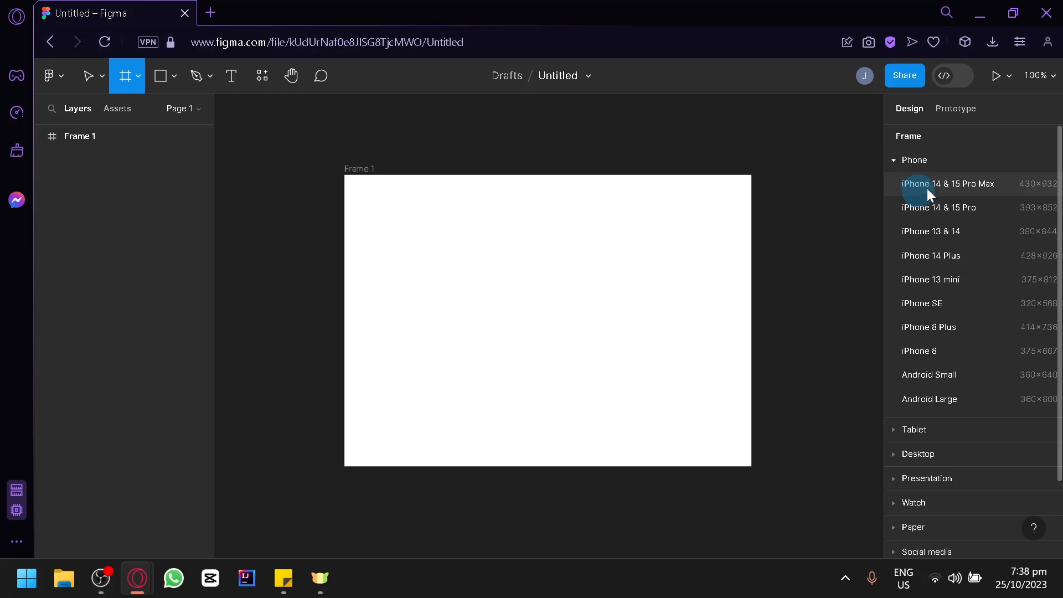
{"action": "left_click", "coordinate": [995, 188]}
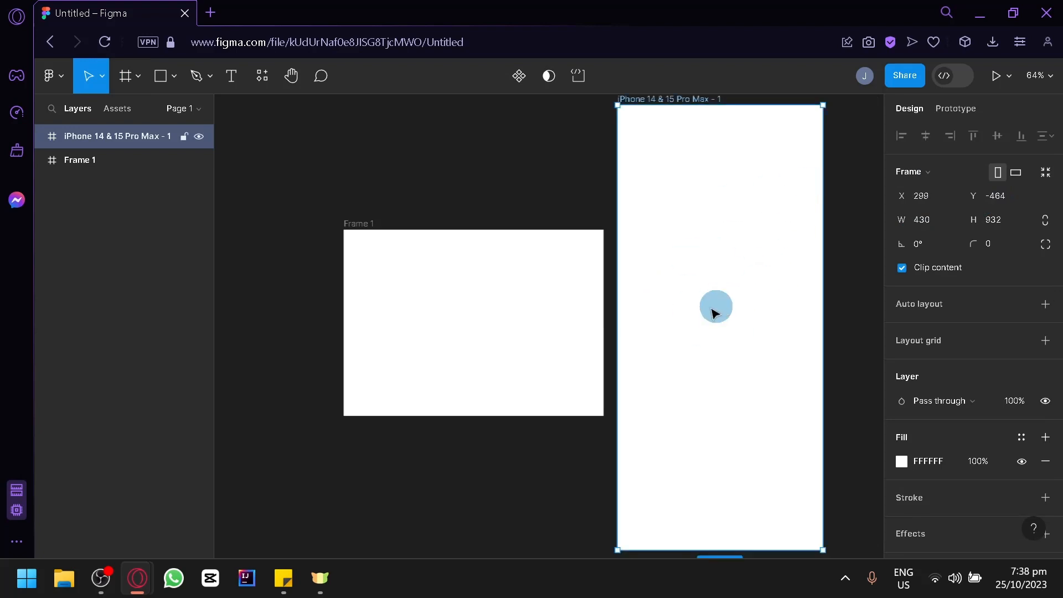
Delete Frame 1 and the iPhone frame, leaving Page 1 empty
{"action": "left_click", "coordinate": [556, 306]}
{"action": "key", "text": "Delete"}
{"action": "left_click_drag", "start_coordinate": [696, 279], "coordinate": [525, 280]}
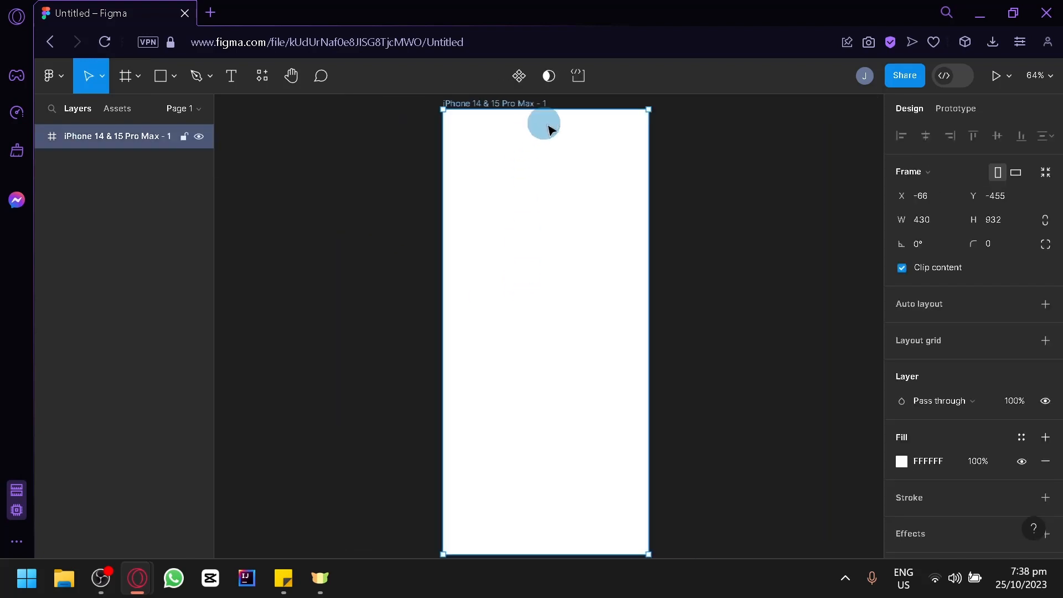
{"action": "left_click", "coordinate": [709, 269]}
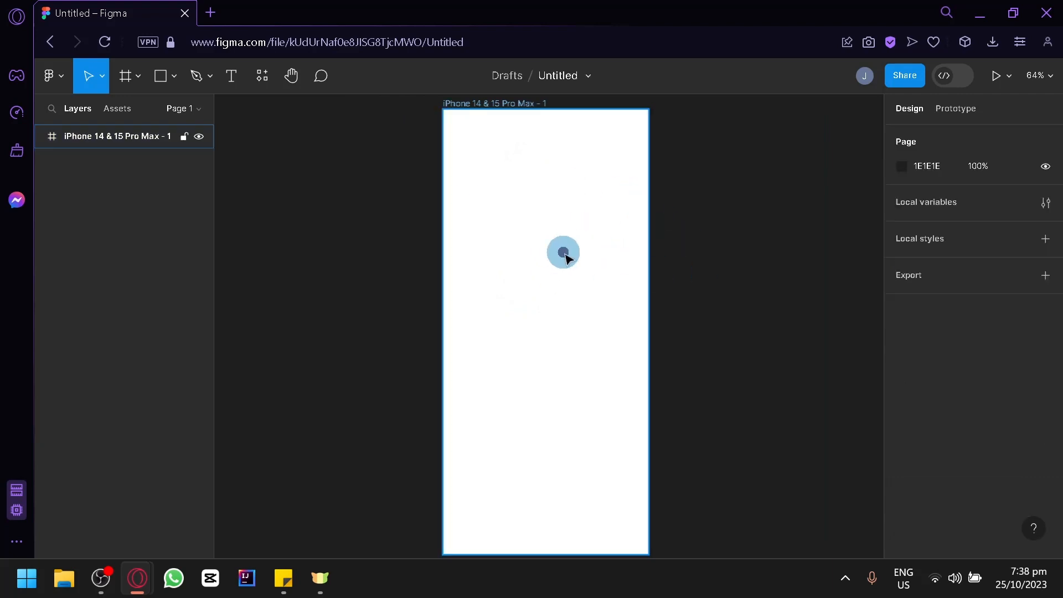
{"action": "left_click", "coordinate": [534, 226]}
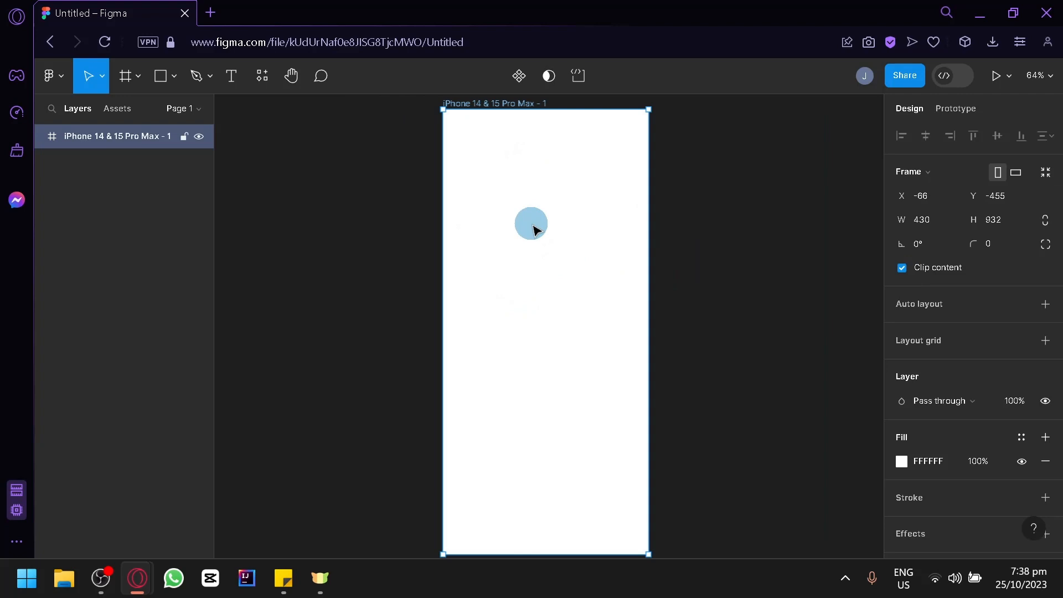
{"action": "key", "text": "Delete"}
Draw a new white Frame 1 and size it to 1046×621
{"action": "key", "text": "f"}
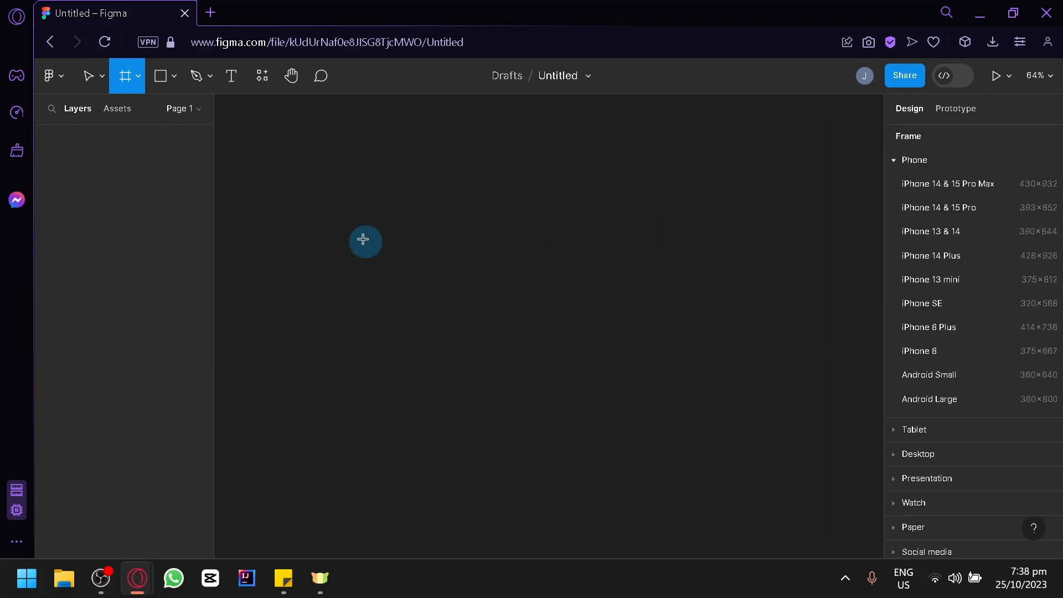
{"action": "left_click_drag", "start_coordinate": [297, 159], "coordinate": [799, 455]}
{"action": "left_click_drag", "start_coordinate": [626, 335], "coordinate": [636, 332]}
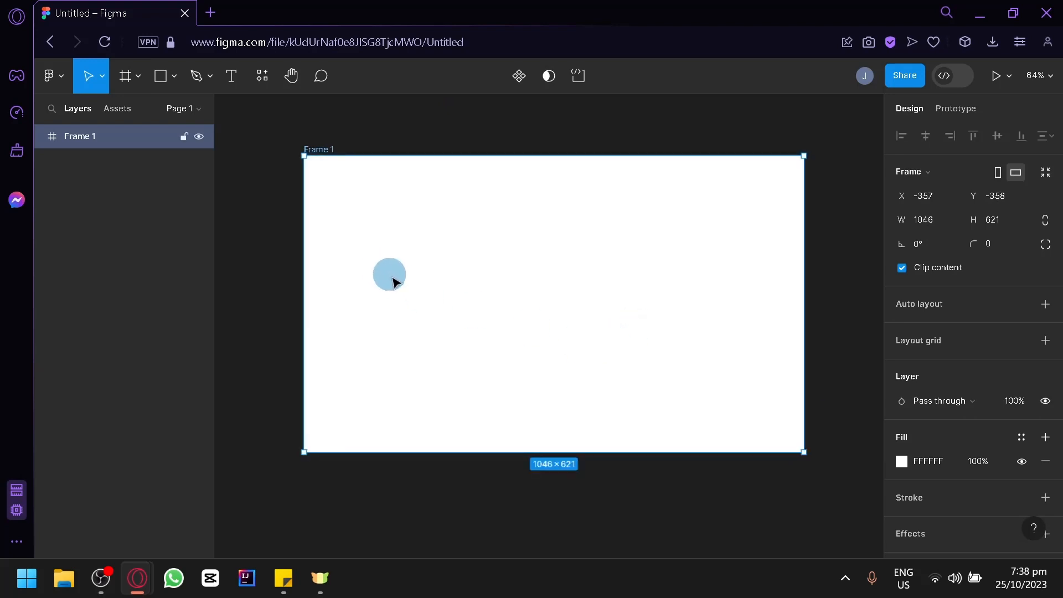
{"action": "left_click", "coordinate": [175, 77]}
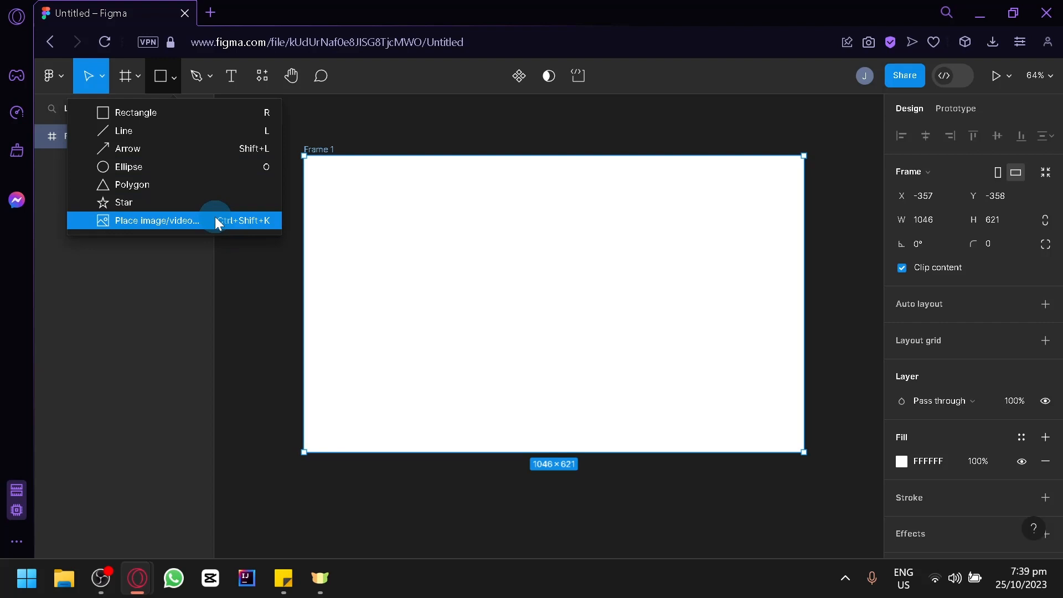
Draw a grey 1027×113 rectangle across Frame 1's top, overhanging its left edge
{"action": "left_click", "coordinate": [182, 115]}
{"action": "left_click_drag", "start_coordinate": [346, 183], "coordinate": [741, 238]}
{"action": "mouse_move", "coordinate": [685, 216]}
{"action": "left_mouse_down"}
{"action": "mouse_move", "coordinate": [698, 220]}
{"action": "mouse_move", "coordinate": [685, 219]}
{"action": "left_mouse_up"}
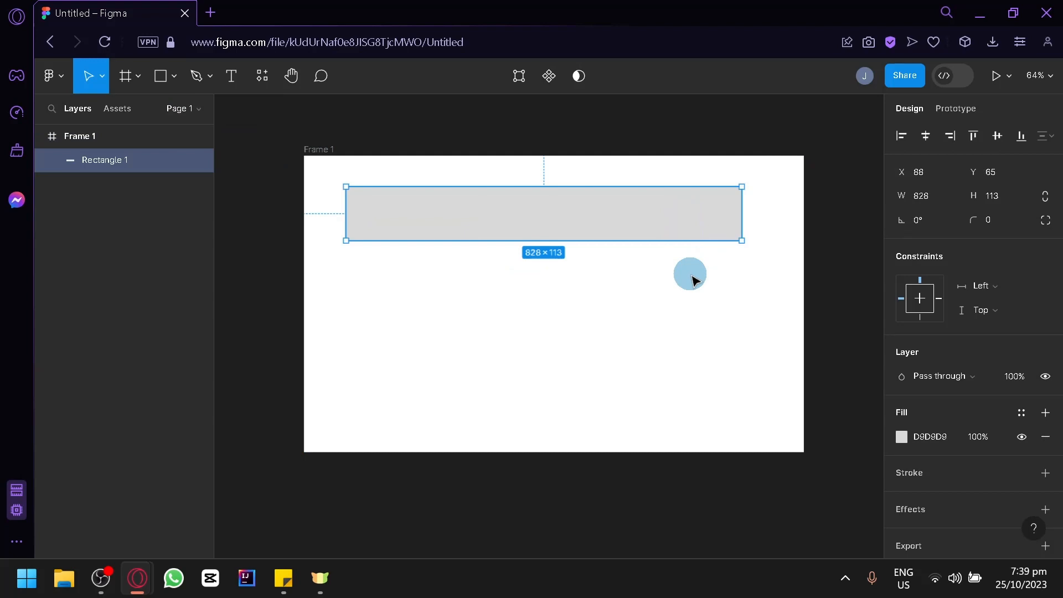
{"action": "left_click_drag", "start_coordinate": [700, 235], "coordinate": [738, 203]}
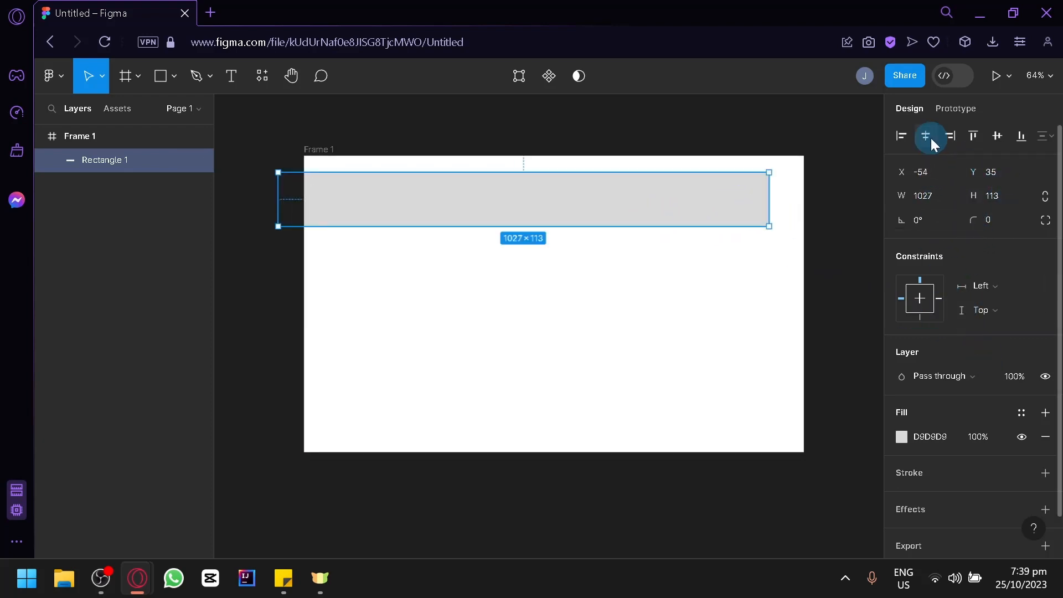
{"action": "scroll", "coordinate": [1005, 234], "scroll_direction": "down", "scroll_amount": 1}
{"action": "scroll", "coordinate": [1000, 249], "scroll_direction": "up", "scroll_amount": 1}
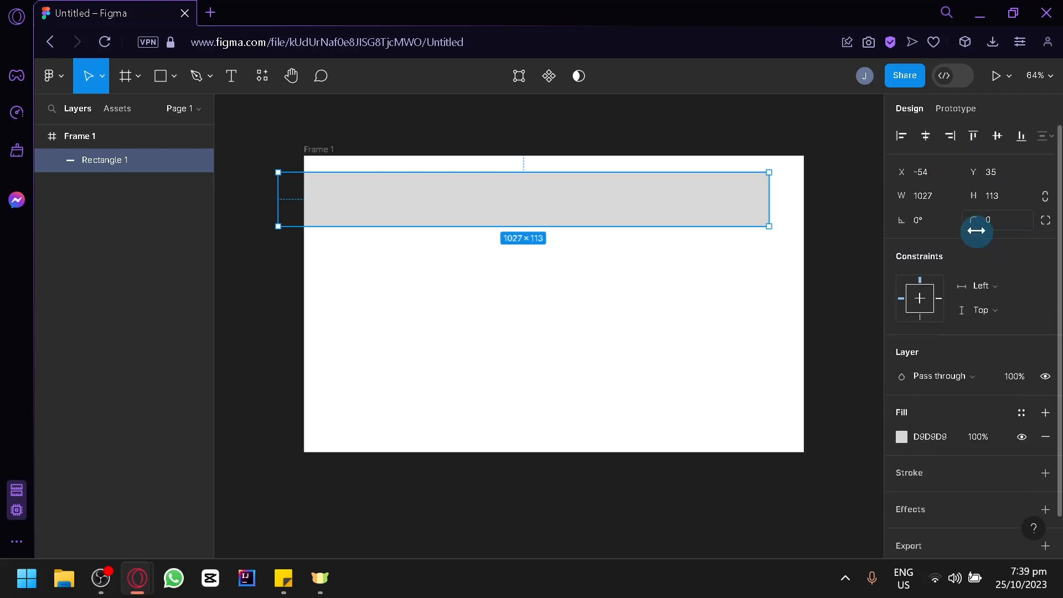
Change the rectangle's fill to solid black (000000)
{"action": "left_click", "coordinate": [902, 436]}
{"action": "left_click", "coordinate": [856, 334]}
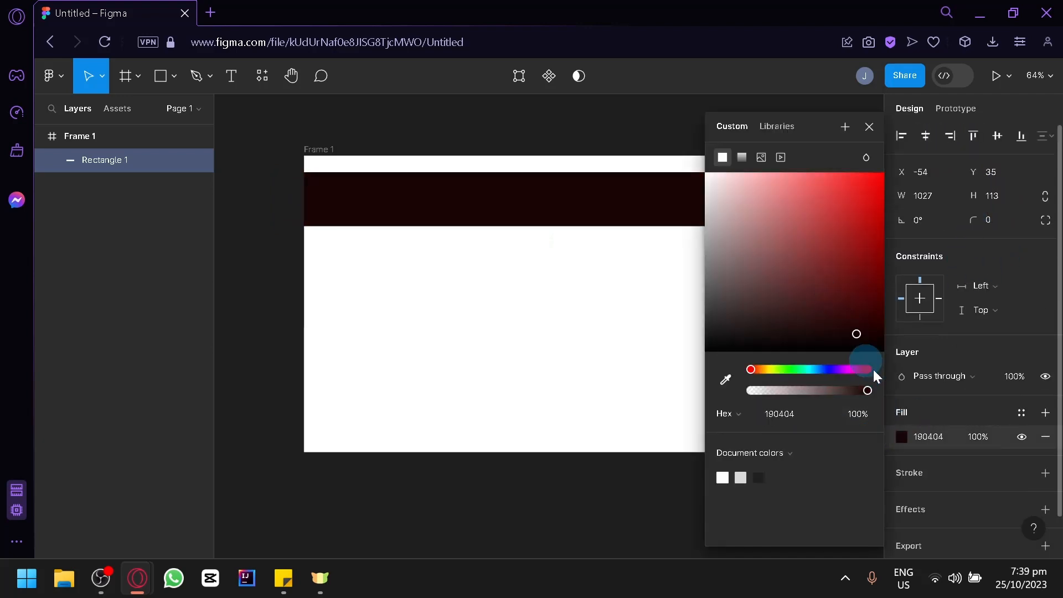
{"action": "left_click_drag", "start_coordinate": [873, 370], "coordinate": [868, 366]}
{"action": "left_click", "coordinate": [684, 319]}
{"action": "left_click", "coordinate": [710, 201]}
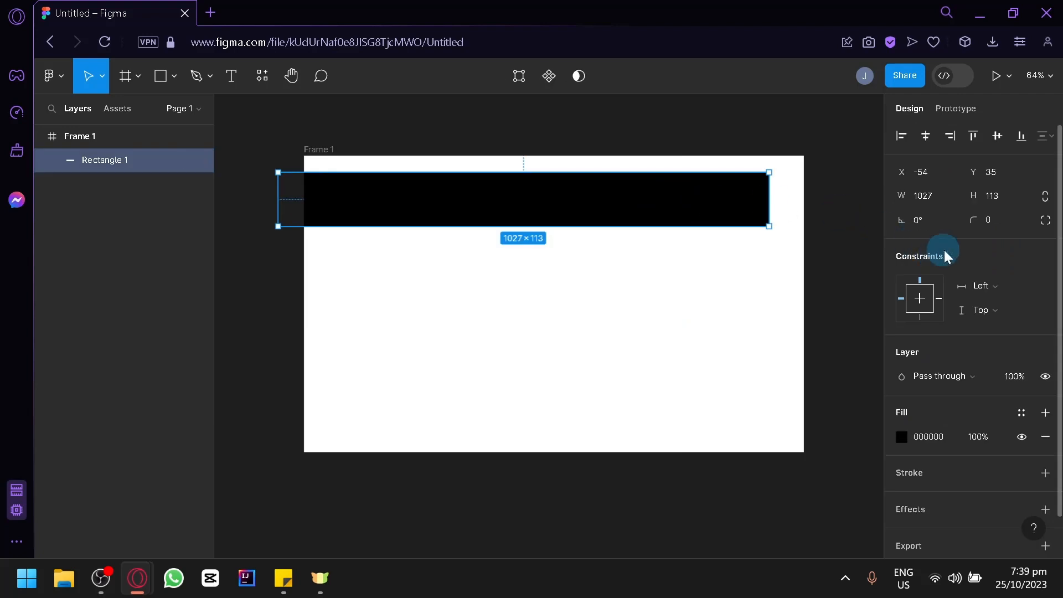
Round the rectangle's corners to 30, move it to X -65, Y 57, keeping Pass through blending
{"action": "left_click_drag", "start_coordinate": [974, 224], "coordinate": [315, 219]}
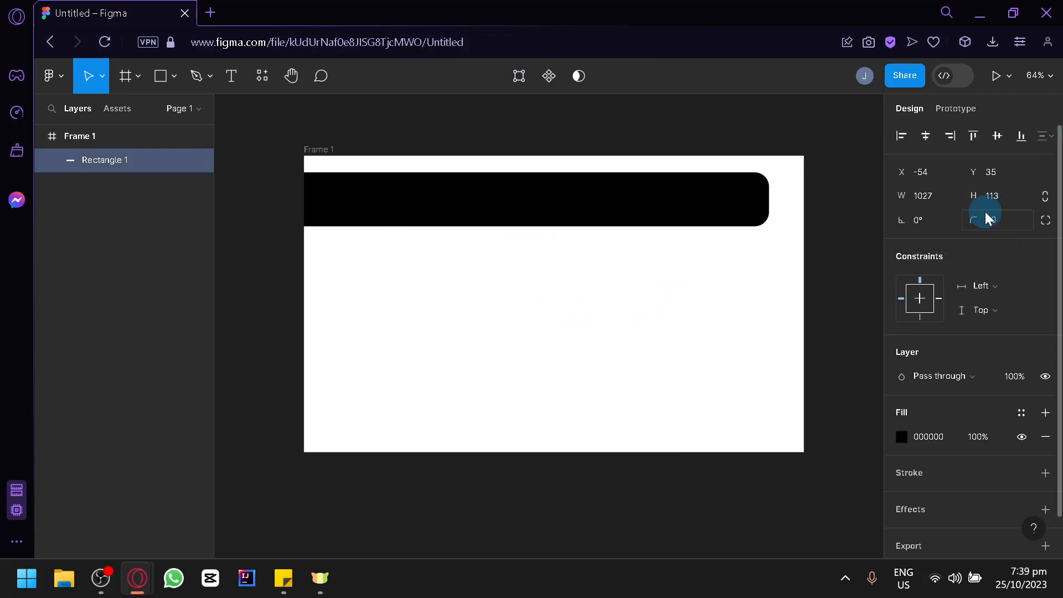
{"action": "mouse_move", "coordinate": [642, 209]}
{"action": "left_mouse_down"}
{"action": "mouse_move", "coordinate": [662, 218]}
{"action": "mouse_move", "coordinate": [626, 218]}
{"action": "left_mouse_up"}
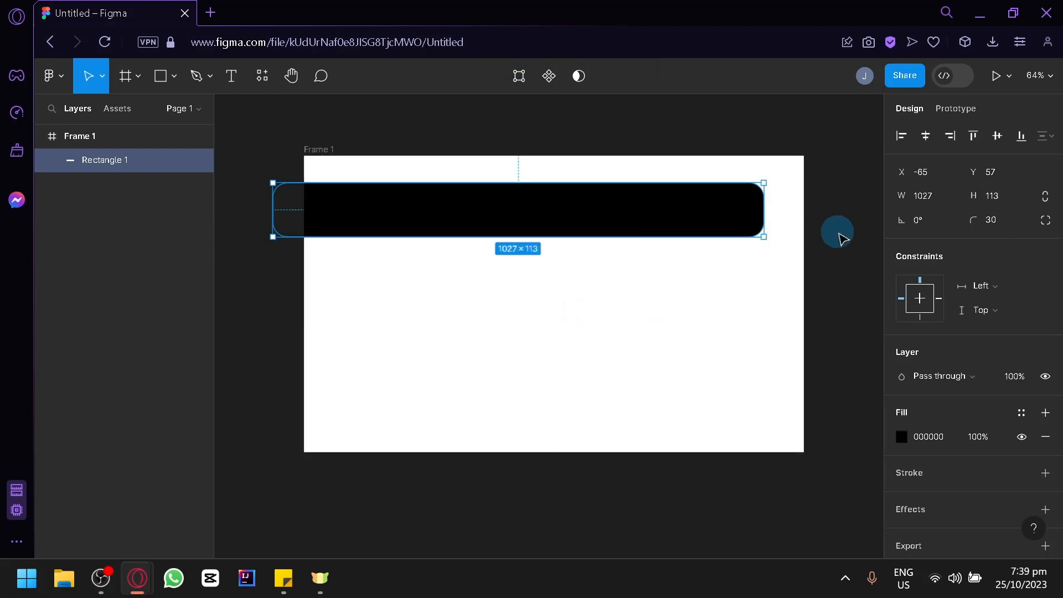
{"action": "left_click_drag", "start_coordinate": [892, 219], "coordinate": [534, 304]}
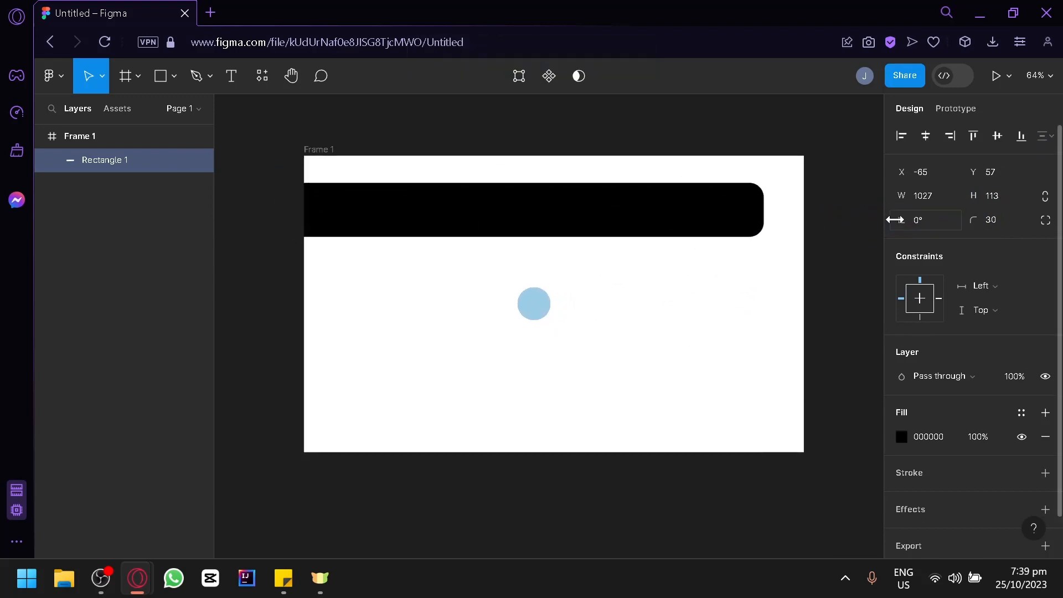
{"action": "scroll", "coordinate": [961, 271], "scroll_direction": "down", "scroll_amount": 1}
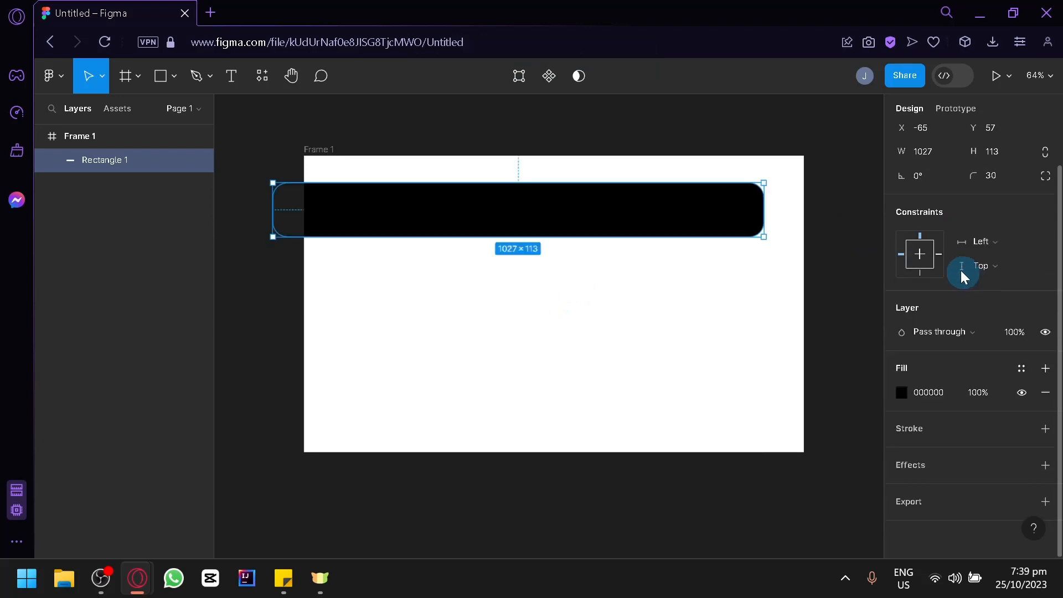
{"action": "left_click", "coordinate": [979, 330]}
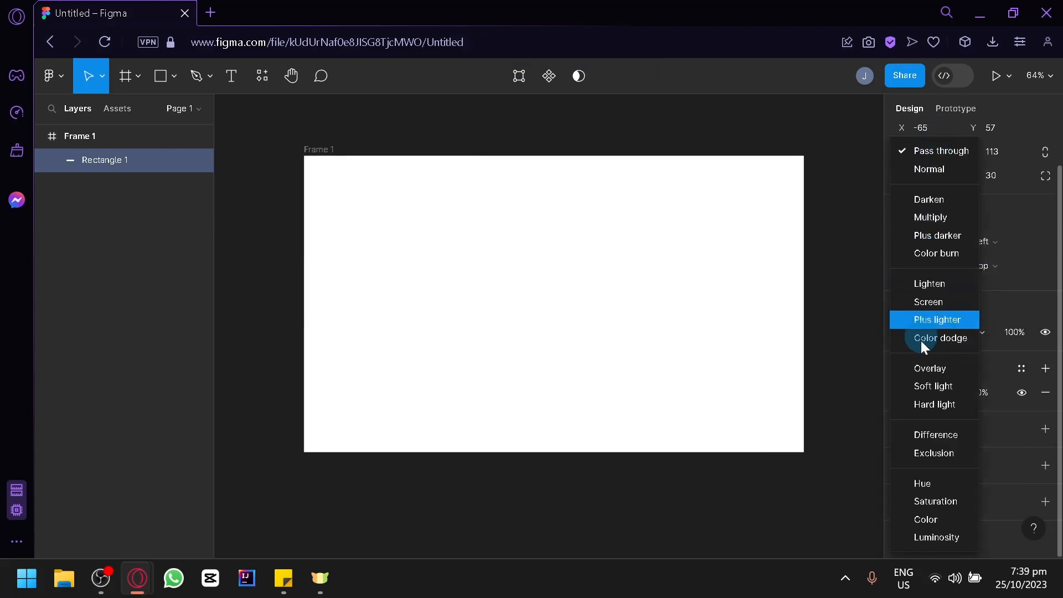
{"action": "left_click", "coordinate": [803, 378]}
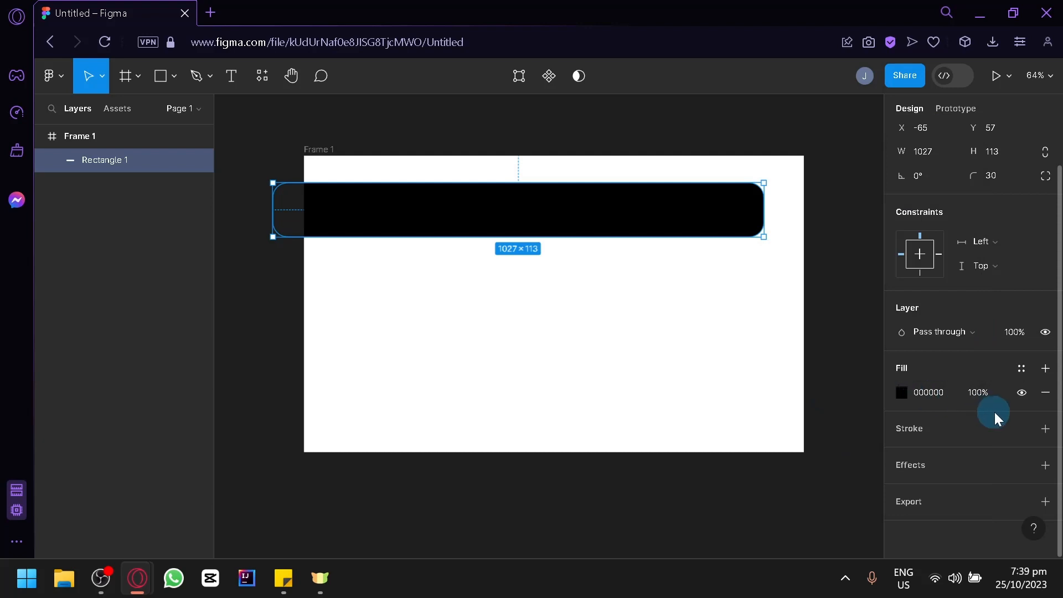
Add a second fill: a 20% white-to-red linear gradient over the black fill
{"action": "left_click", "coordinate": [1045, 368]}
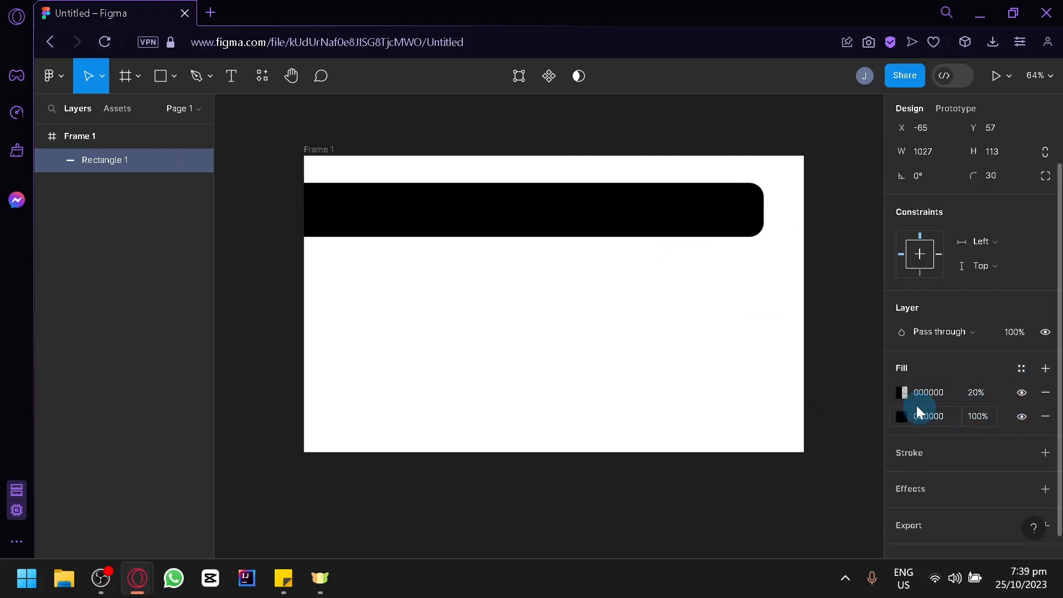
{"action": "left_click", "coordinate": [901, 392]}
{"action": "left_click_drag", "start_coordinate": [796, 258], "coordinate": [883, 178]}
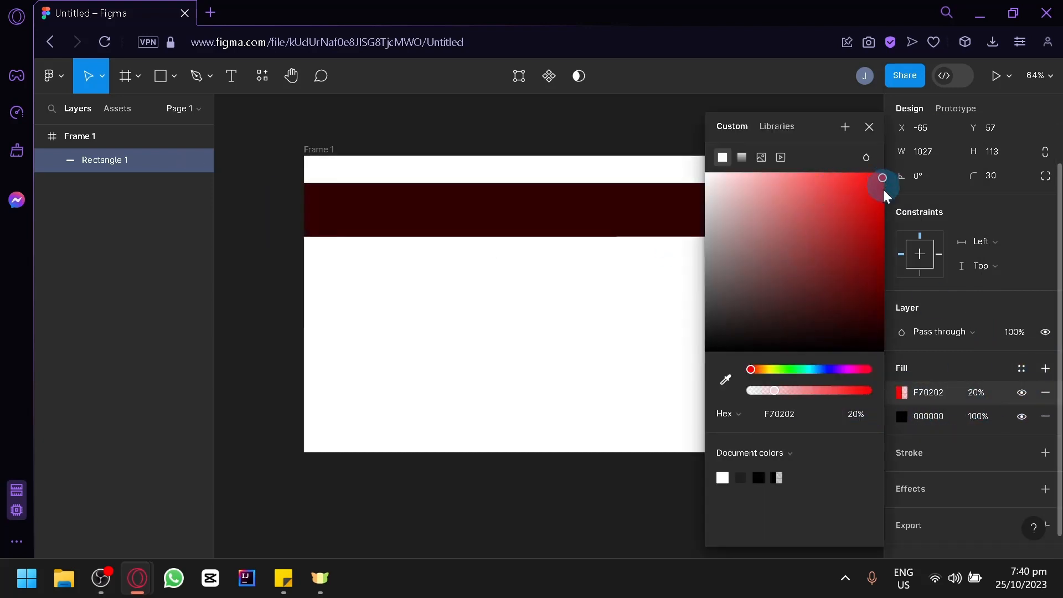
{"action": "left_click", "coordinate": [742, 158]}
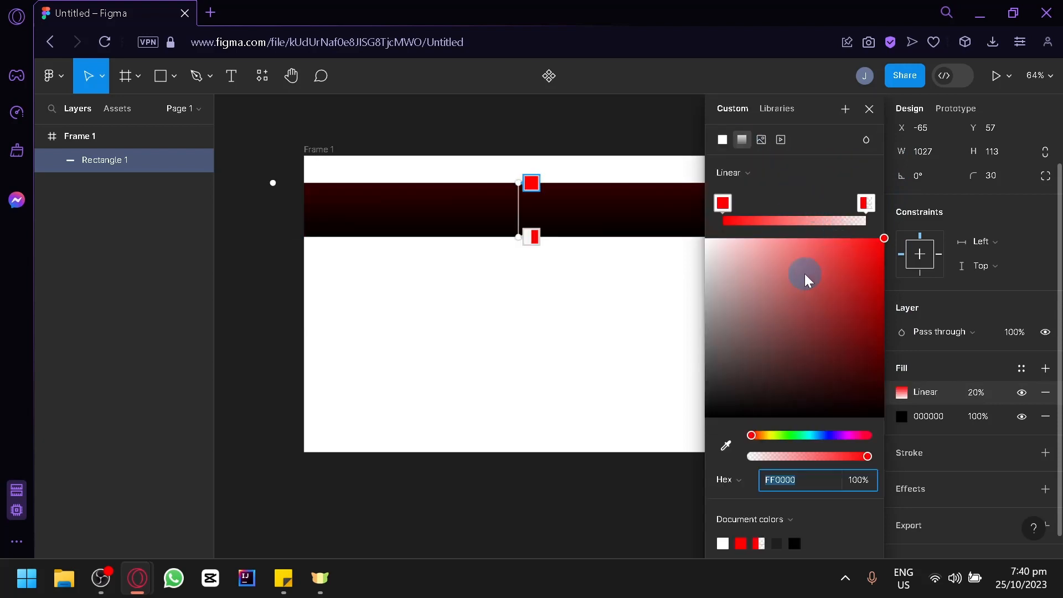
{"action": "left_click_drag", "start_coordinate": [815, 254], "coordinate": [887, 166]}
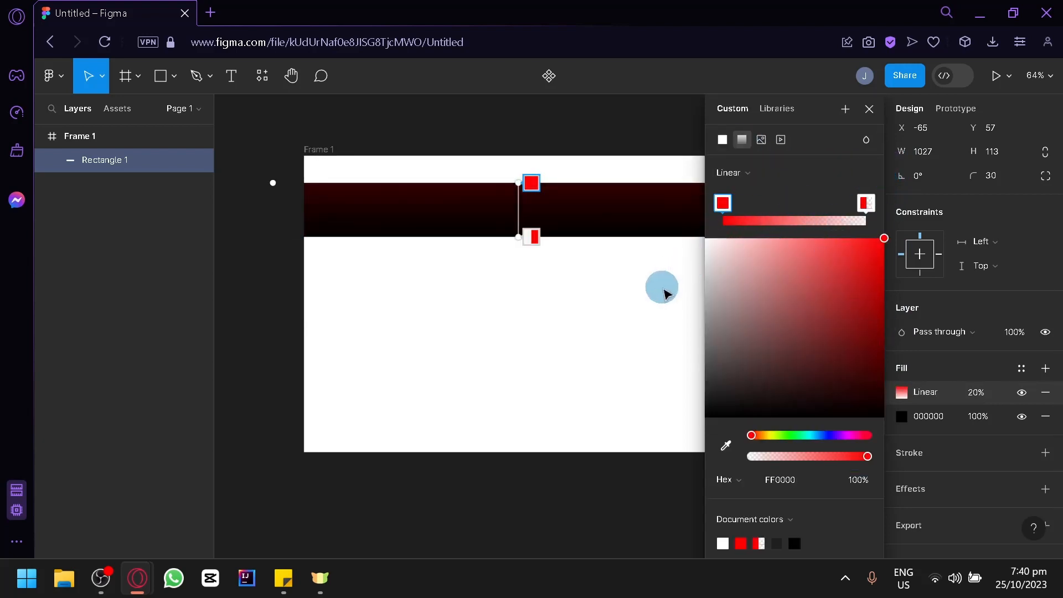
{"action": "left_click_drag", "start_coordinate": [736, 269], "coordinate": [664, 223]}
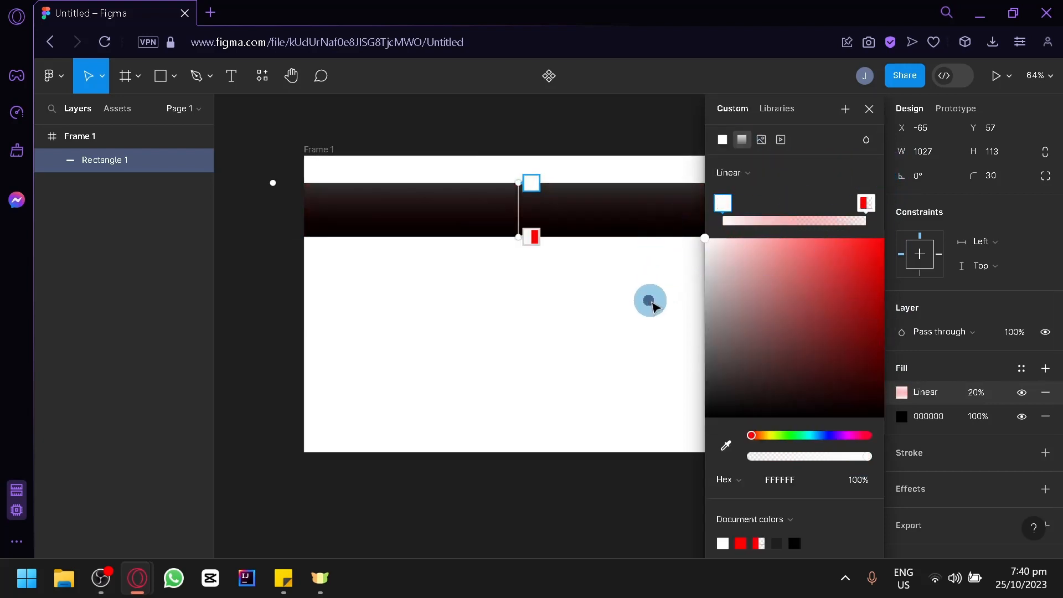
{"action": "left_click", "coordinate": [869, 110]}
{"action": "scroll", "coordinate": [977, 343], "scroll_direction": "down", "scroll_amount": 1}
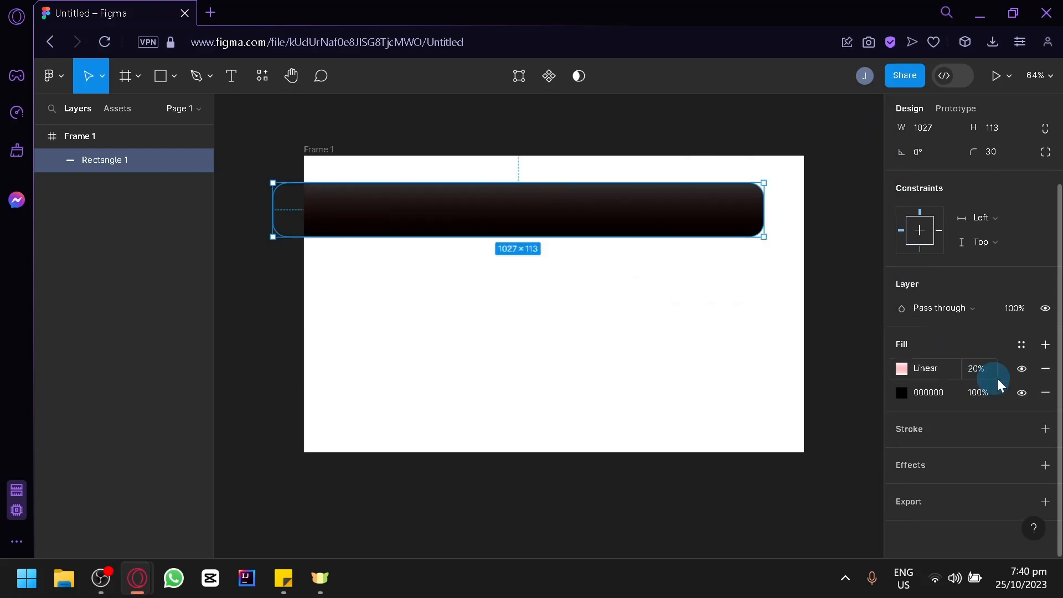
Change the bar's black base fill to white (FFFFFF) so it looks pale pink
{"action": "left_click", "coordinate": [1037, 432]}
{"action": "scroll", "coordinate": [988, 437], "scroll_direction": "down", "scroll_amount": 2}
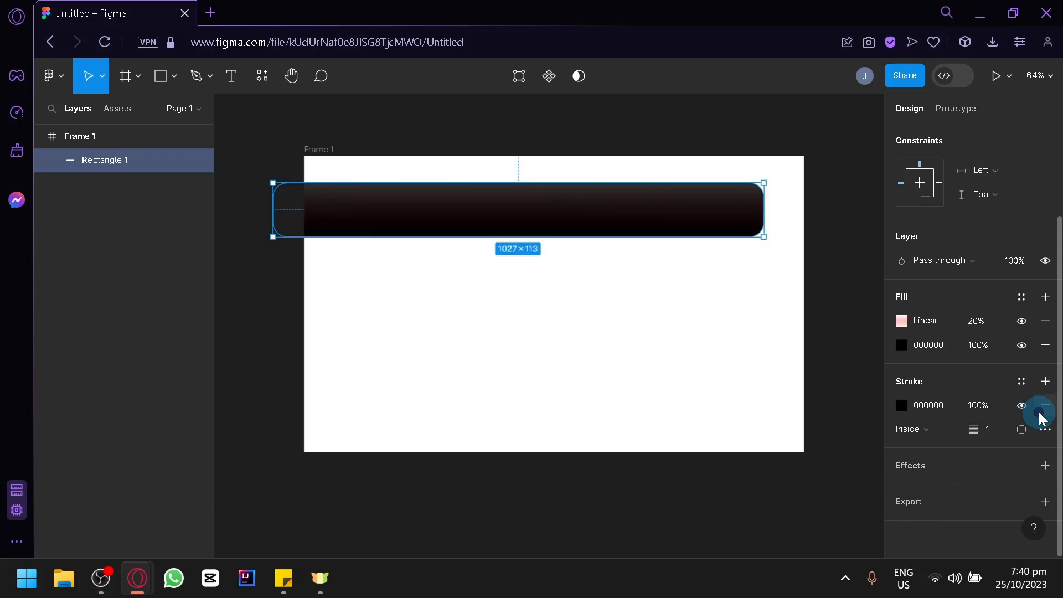
{"action": "left_click", "coordinate": [1043, 409]}
{"action": "left_click", "coordinate": [900, 346]}
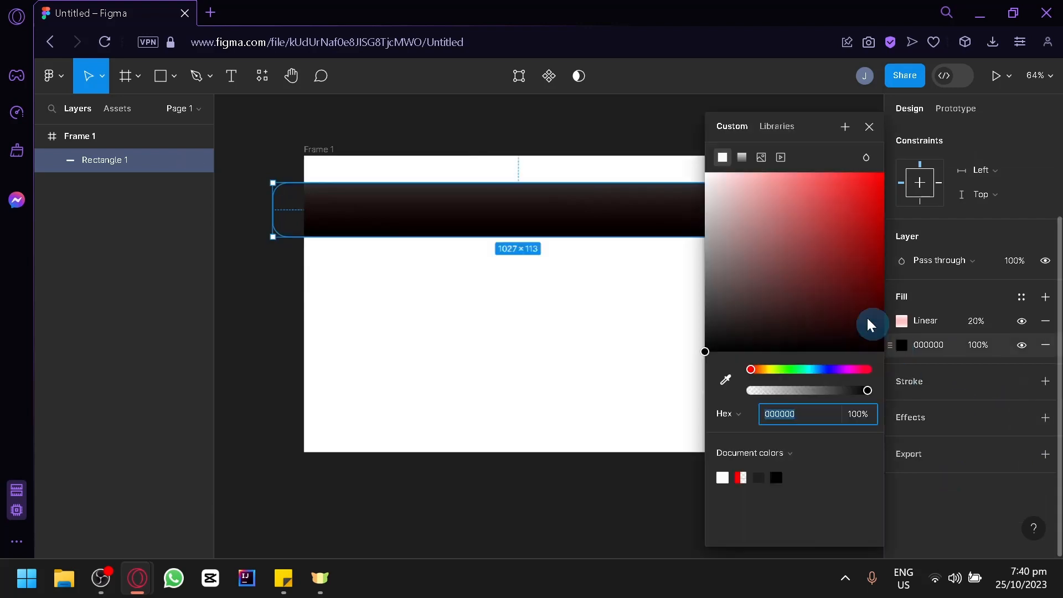
{"action": "left_click_drag", "start_coordinate": [825, 282], "coordinate": [579, 75]}
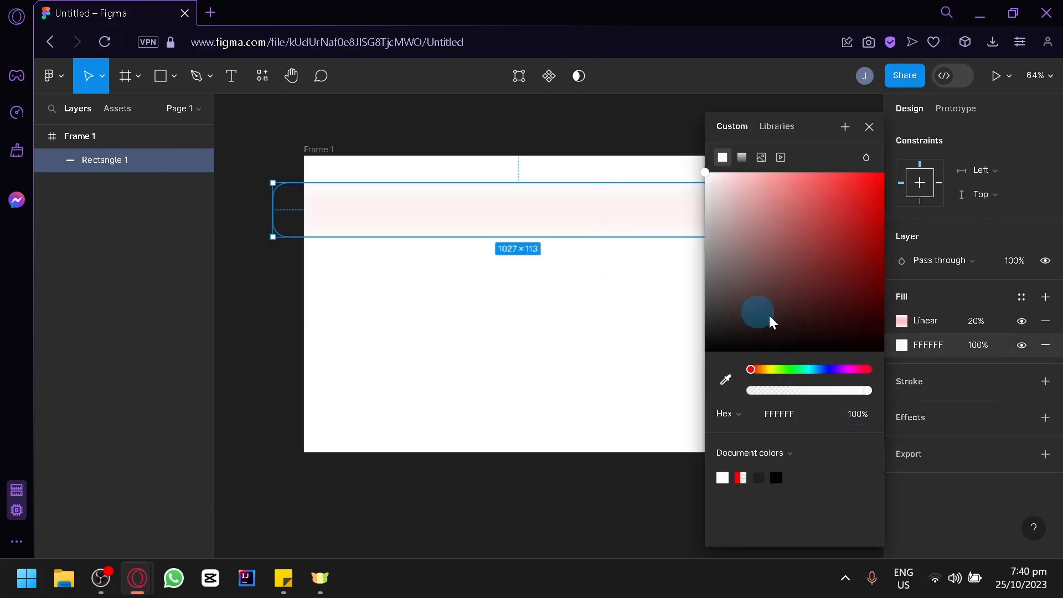
Add a black stroke to the bar with width 9, positioned Inside
{"action": "left_click", "coordinate": [1045, 378]}
{"action": "left_click", "coordinate": [745, 252]}
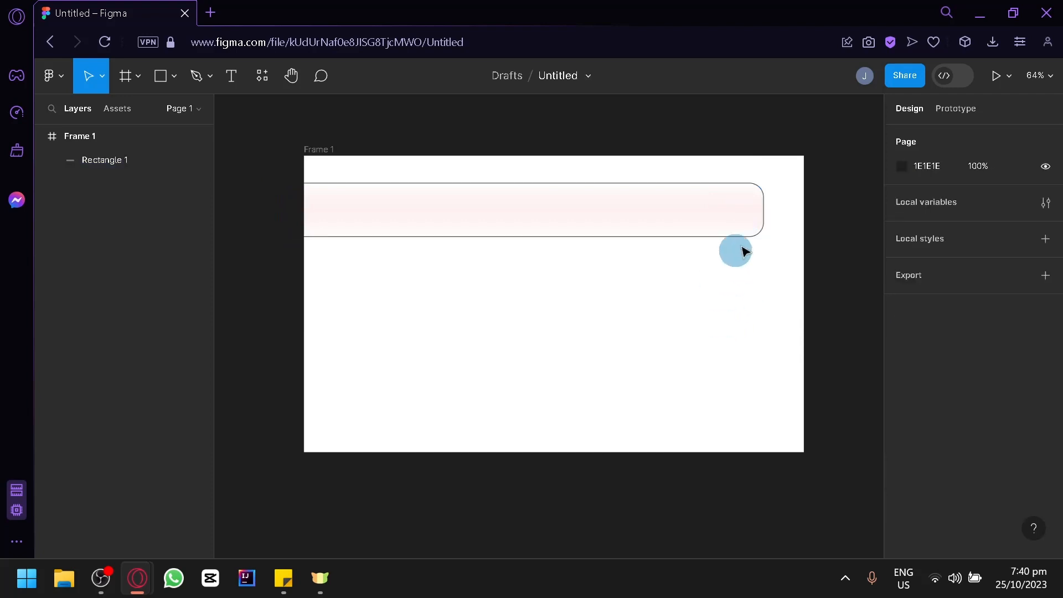
{"action": "left_click", "coordinate": [659, 227]}
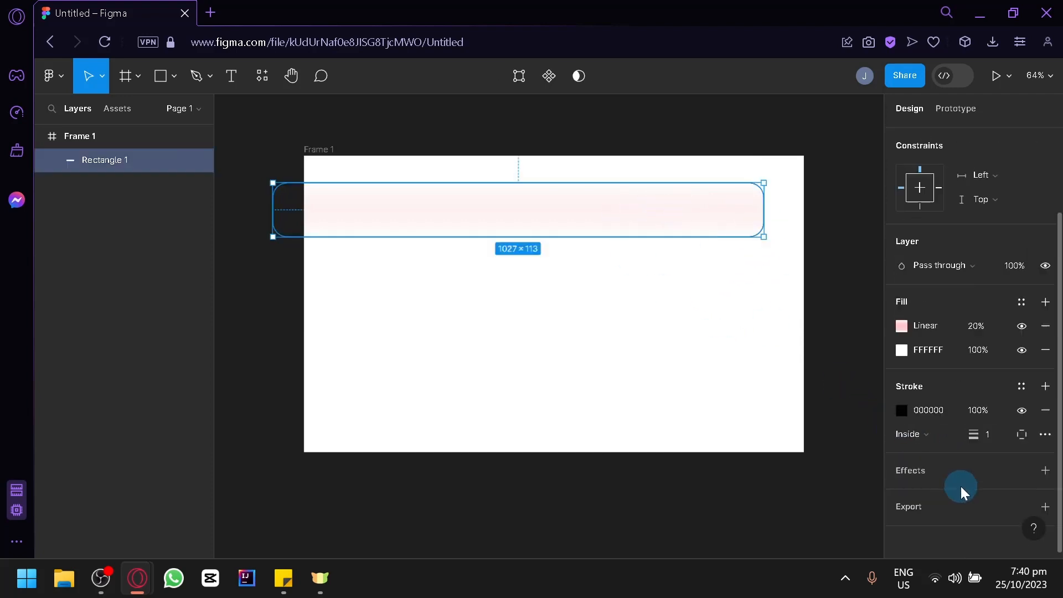
{"action": "left_click_drag", "start_coordinate": [973, 434], "coordinate": [1008, 434]}
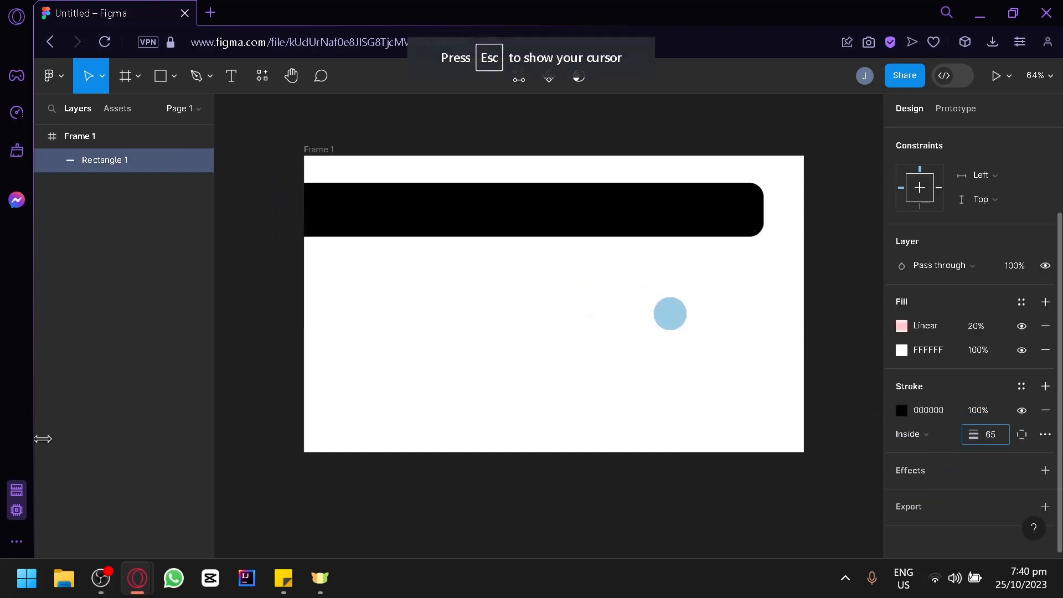
{"action": "mouse_move", "coordinate": [43, 438]}
{"action": "left_mouse_down"}
{"action": "mouse_move", "coordinate": [38, 446]}
{"action": "mouse_move", "coordinate": [987, 442]}
{"action": "left_mouse_up"}
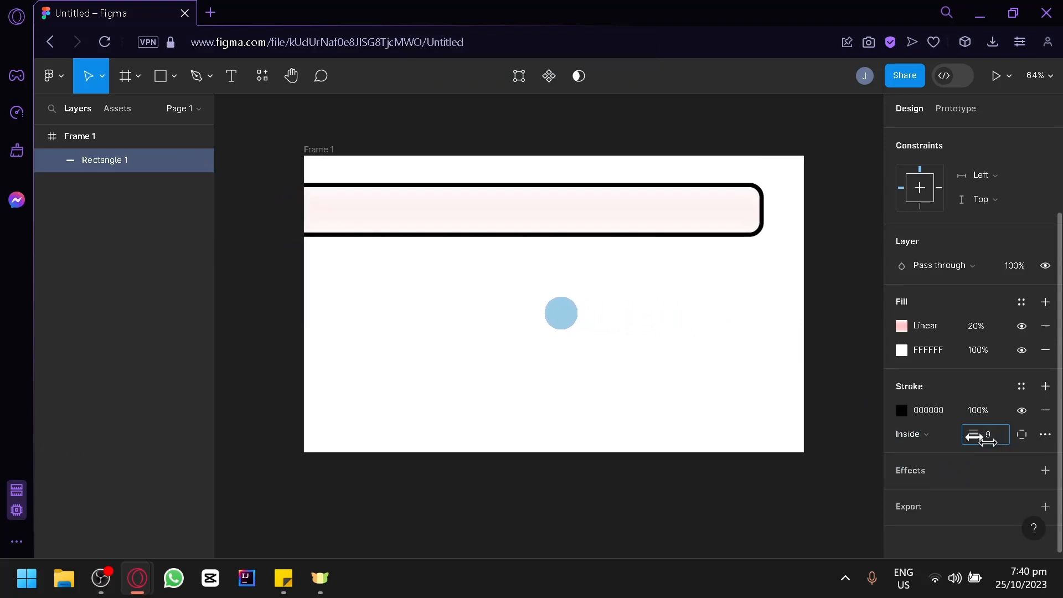
{"action": "left_click", "coordinate": [937, 434]}
{"action": "left_click", "coordinate": [938, 450]}
{"action": "left_click", "coordinate": [940, 440]}
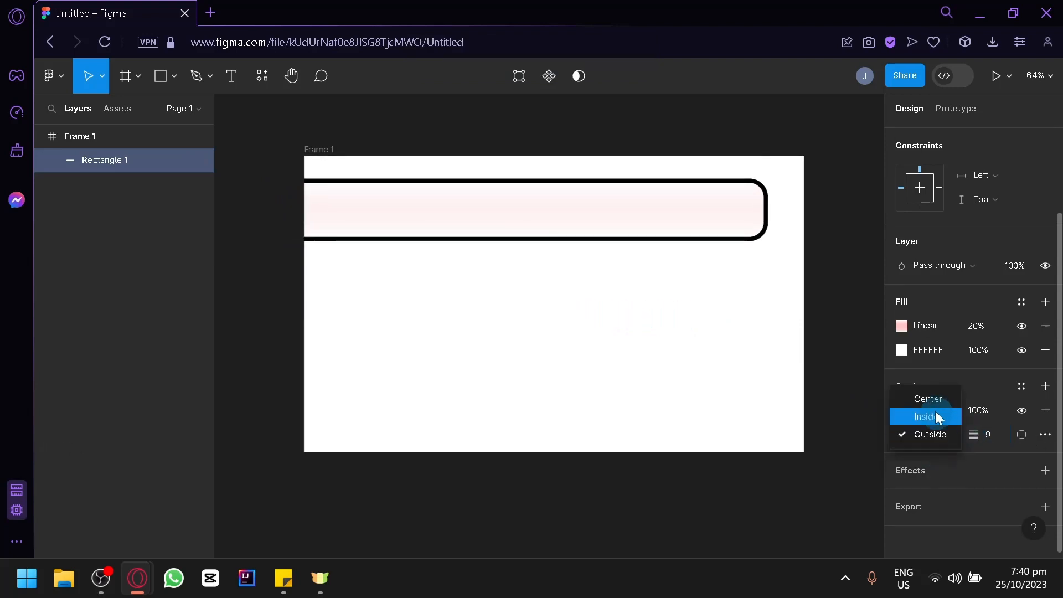
{"action": "left_click", "coordinate": [933, 402]}
{"action": "left_click", "coordinate": [935, 438]}
{"action": "left_click", "coordinate": [941, 450]}
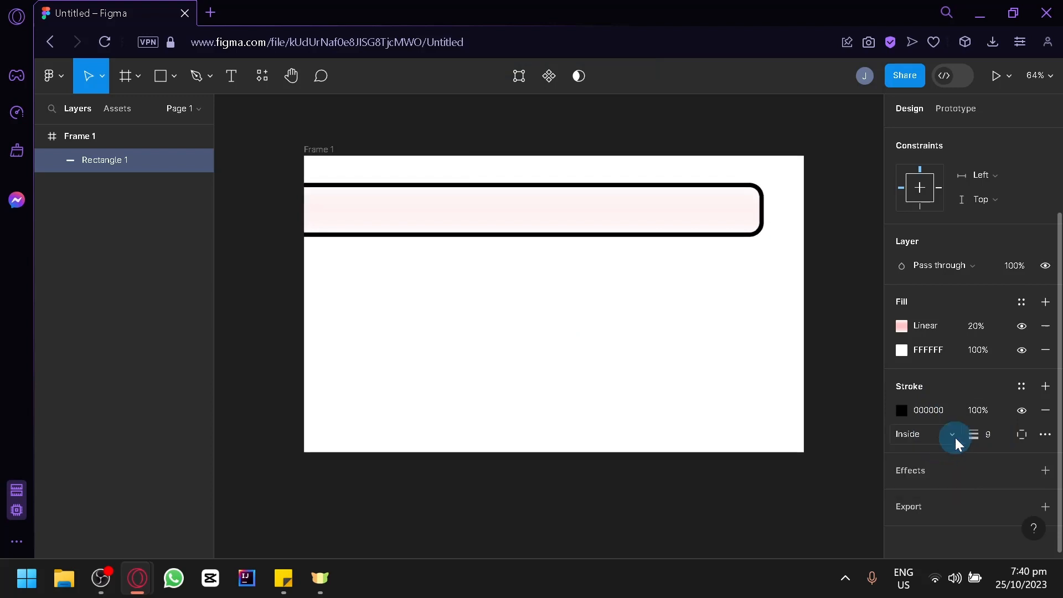
Limit the stroke to the bar's bottom edge only
{"action": "left_click", "coordinate": [1022, 434]}
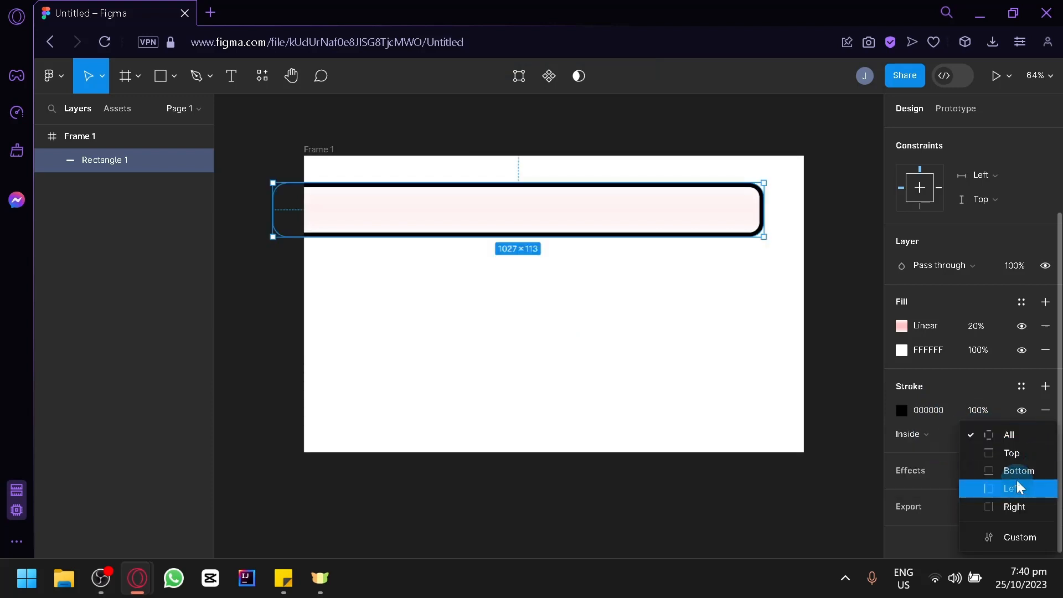
{"action": "left_click", "coordinate": [1017, 480]}
{"action": "left_click", "coordinate": [1028, 436]}
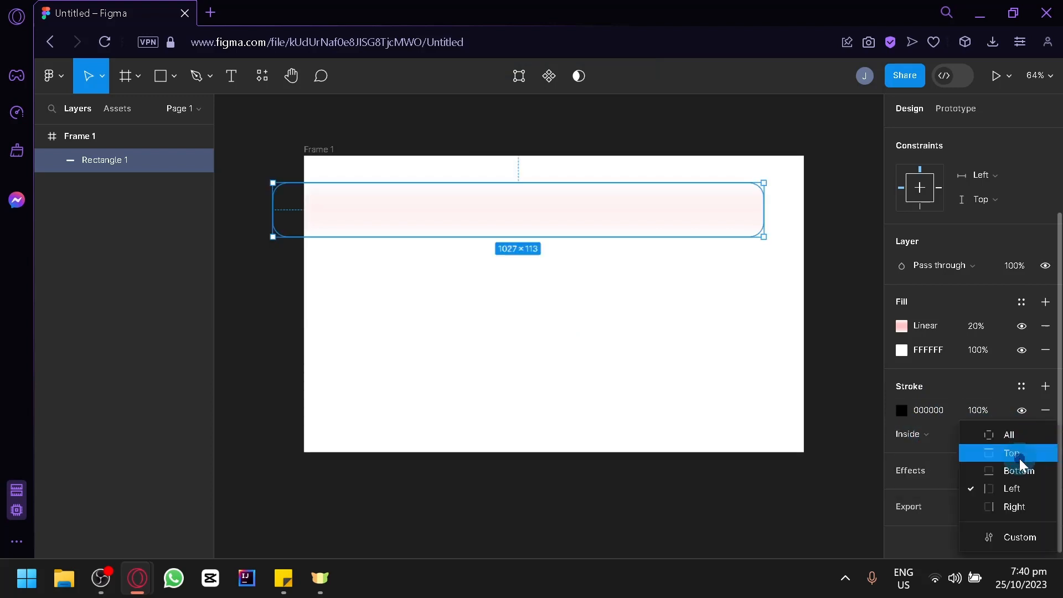
{"action": "left_click", "coordinate": [1019, 454]}
{"action": "left_click", "coordinate": [750, 344]}
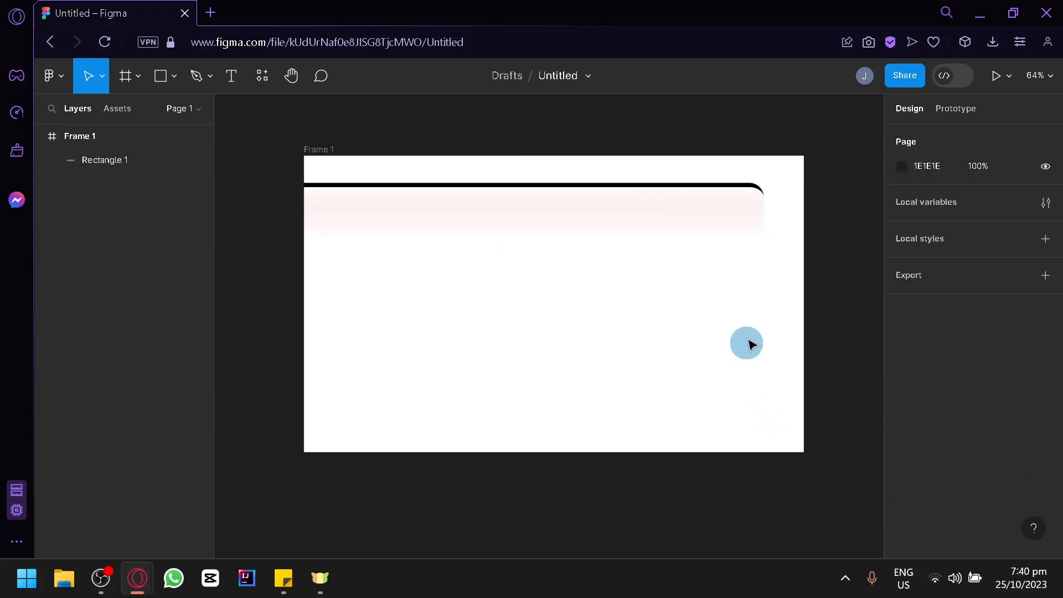
{"action": "left_click", "coordinate": [720, 214]}
{"action": "scroll", "coordinate": [1016, 421], "scroll_direction": "down", "scroll_amount": 2}
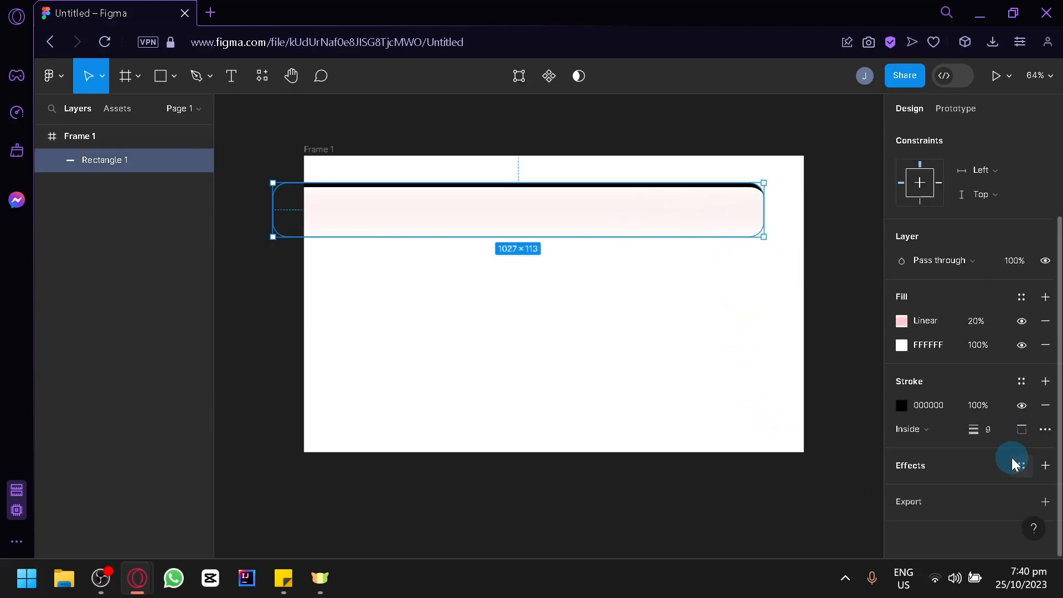
{"action": "left_click", "coordinate": [1020, 431]}
{"action": "left_click", "coordinate": [1019, 472]}
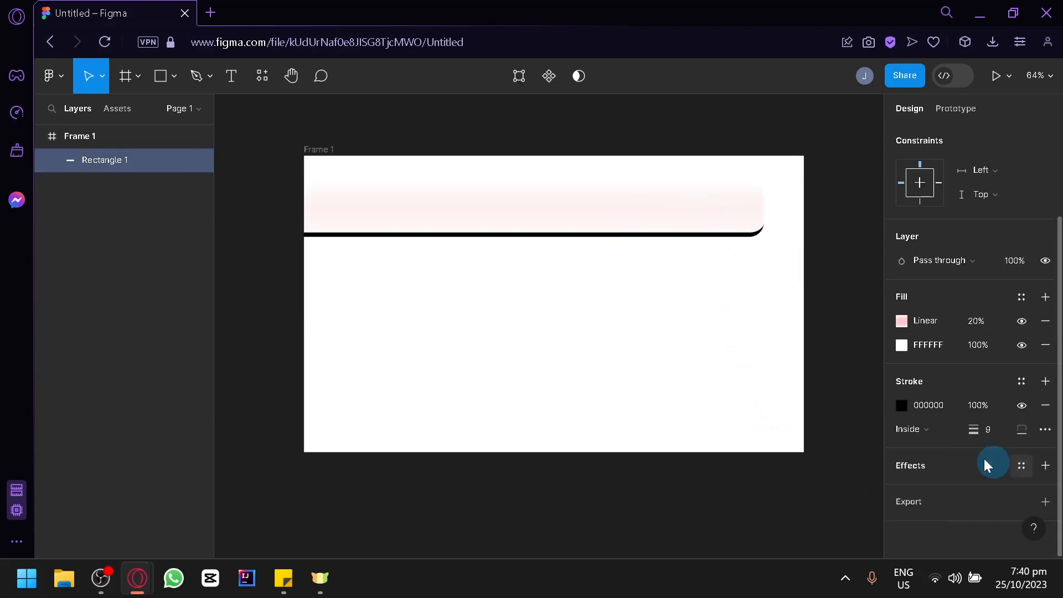
{"action": "left_click", "coordinate": [712, 218]}
Add a 25% black drop shadow to Rectangle 1: X 11, Y 12, blur 14, spread 3
{"action": "left_click", "coordinate": [405, 193]}
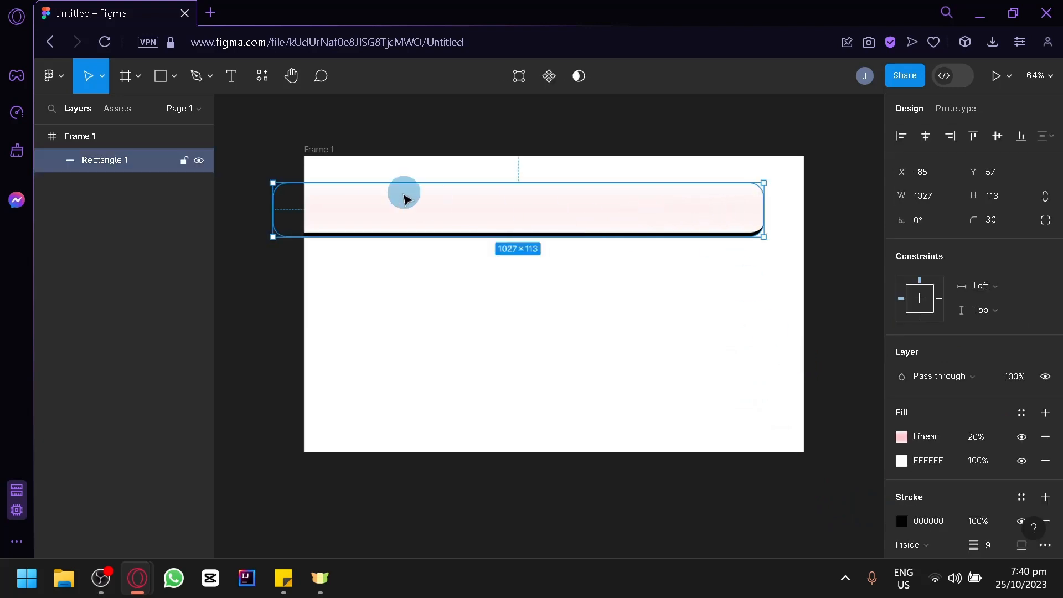
{"action": "left_click", "coordinate": [489, 313]}
{"action": "left_click", "coordinate": [762, 243]}
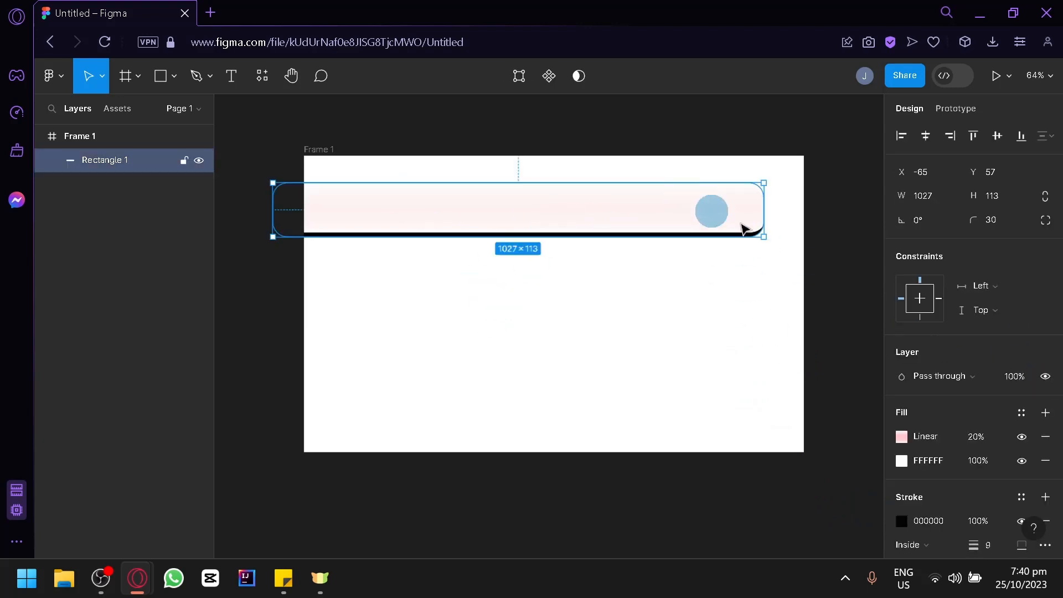
{"action": "scroll", "coordinate": [1044, 465], "scroll_direction": "down", "scroll_amount": 3}
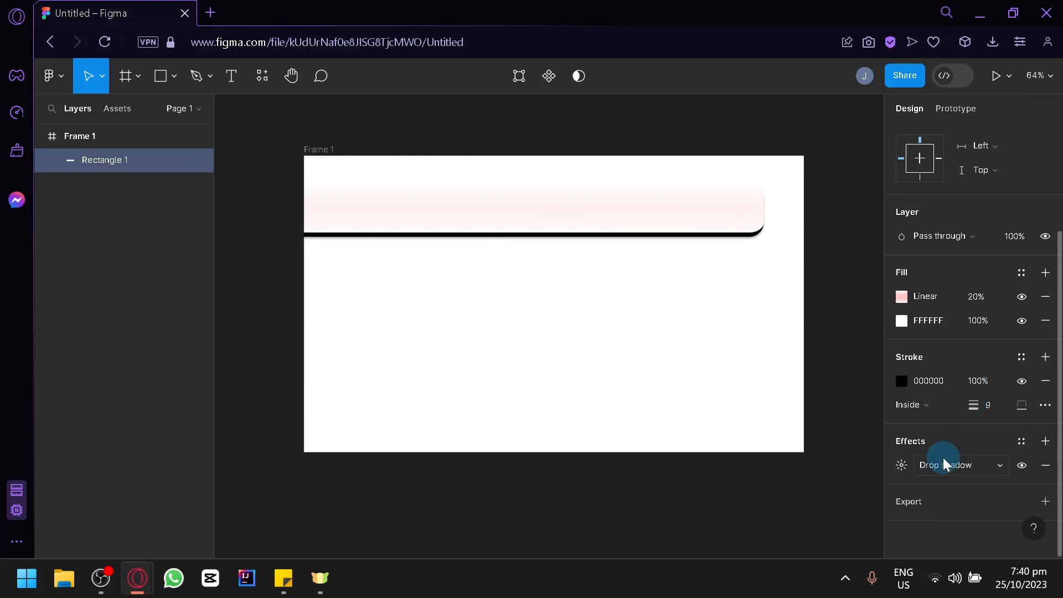
{"action": "left_click", "coordinate": [943, 461]}
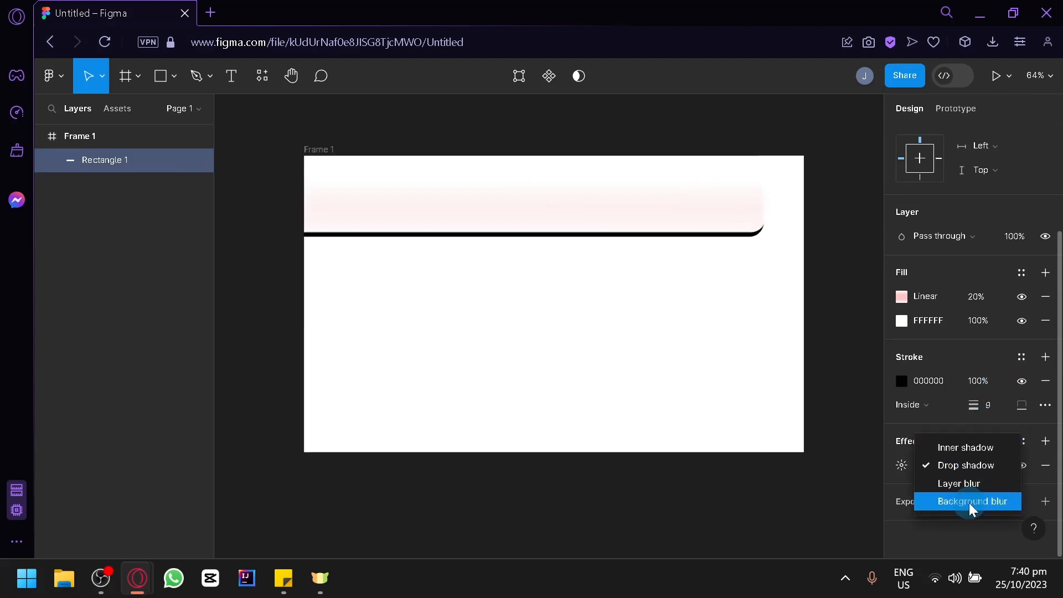
{"action": "left_click", "coordinate": [898, 475]}
{"action": "left_click", "coordinate": [902, 472]}
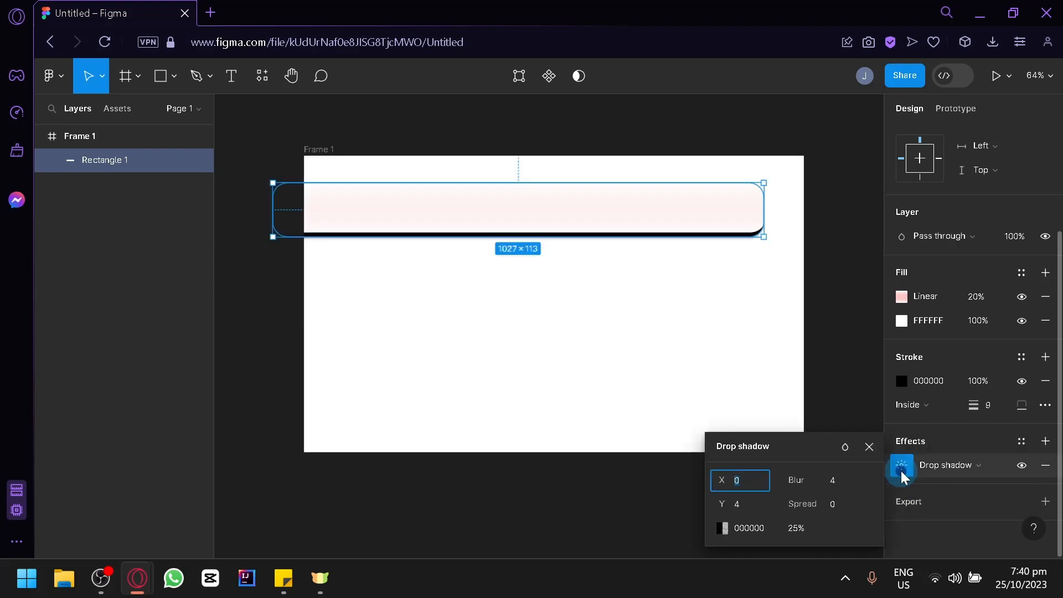
{"action": "left_click_drag", "start_coordinate": [713, 470], "coordinate": [741, 514]}
{"action": "left_click_drag", "start_coordinate": [795, 480], "coordinate": [952, 485]}
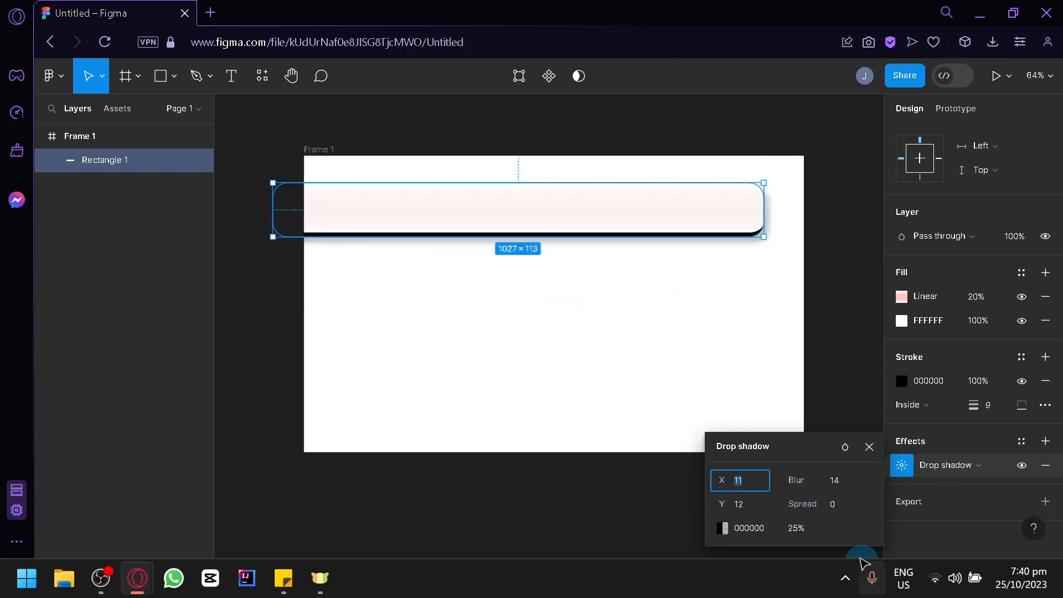
{"action": "mouse_move", "coordinate": [783, 497]}
{"action": "left_mouse_down"}
{"action": "mouse_move", "coordinate": [819, 504]}
{"action": "mouse_move", "coordinate": [797, 506]}
{"action": "mouse_move", "coordinate": [797, 487]}
{"action": "left_mouse_up"}
{"action": "left_click", "coordinate": [726, 344]}
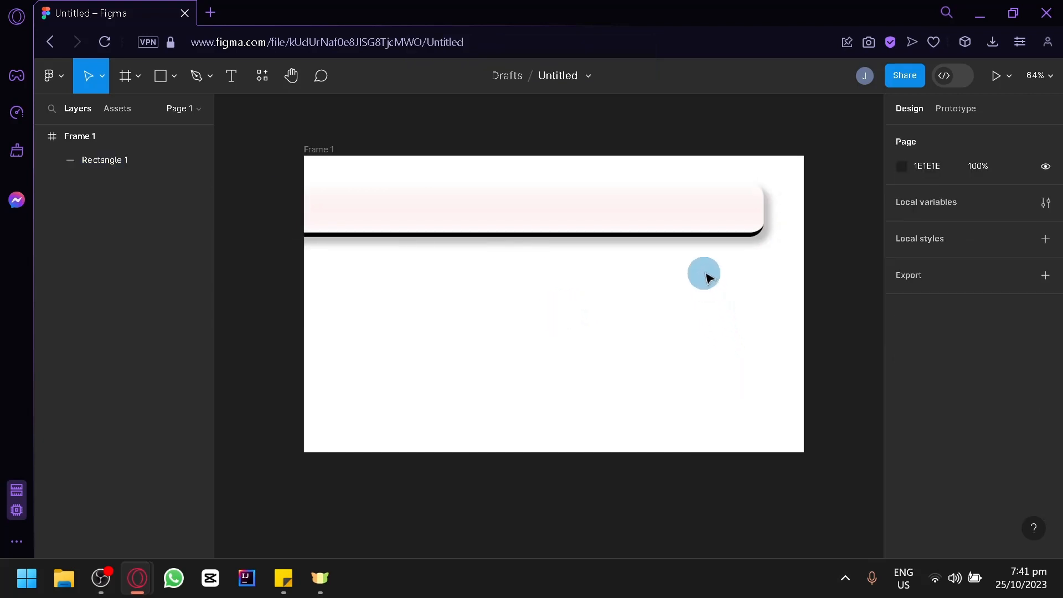
Reposition the bar so it sits centred horizontally in the frame
{"action": "left_click", "coordinate": [714, 220]}
{"action": "left_click_drag", "start_coordinate": [714, 220], "coordinate": [711, 252]}
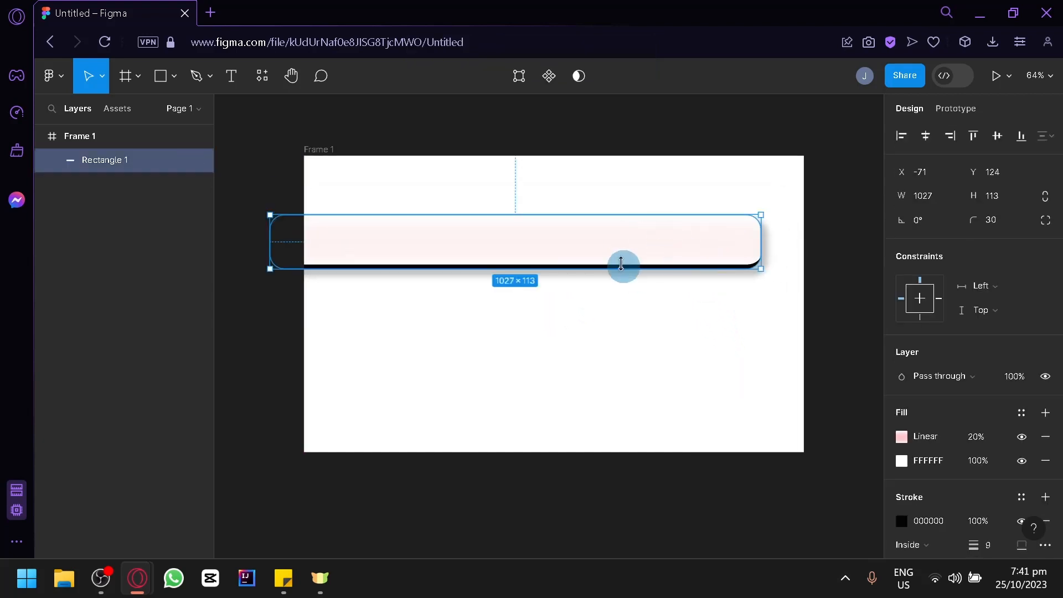
{"action": "left_click_drag", "start_coordinate": [654, 267], "coordinate": [688, 221]}
{"action": "left_click", "coordinate": [687, 320]}
Enter vector point editing on Rectangle 1
{"action": "left_click", "coordinate": [683, 207]}
{"action": "left_click", "coordinate": [691, 368]}
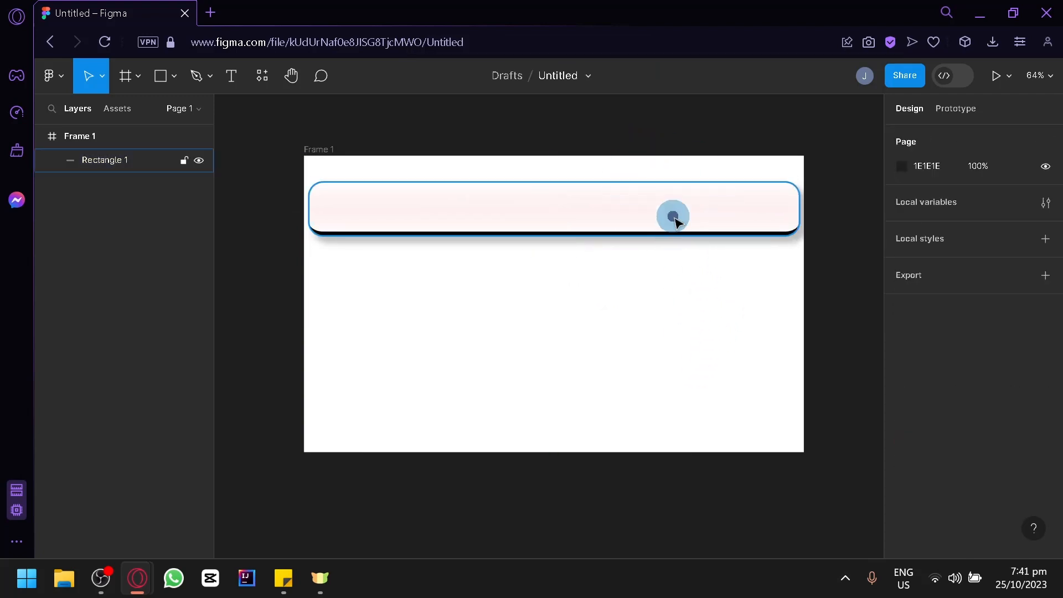
{"action": "left_click", "coordinate": [674, 217]}
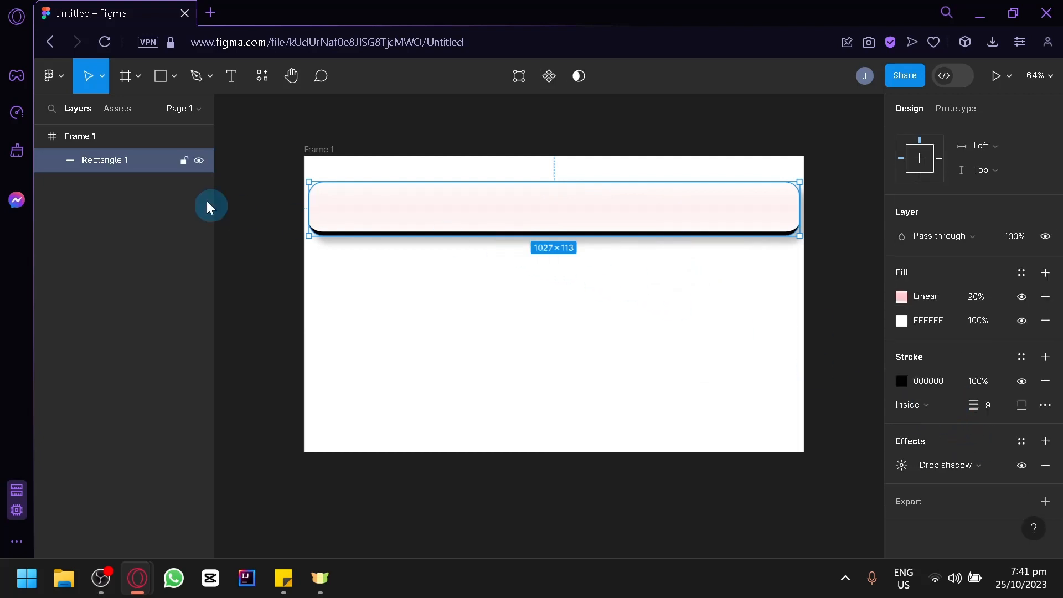
{"action": "left_click", "coordinate": [175, 82]}
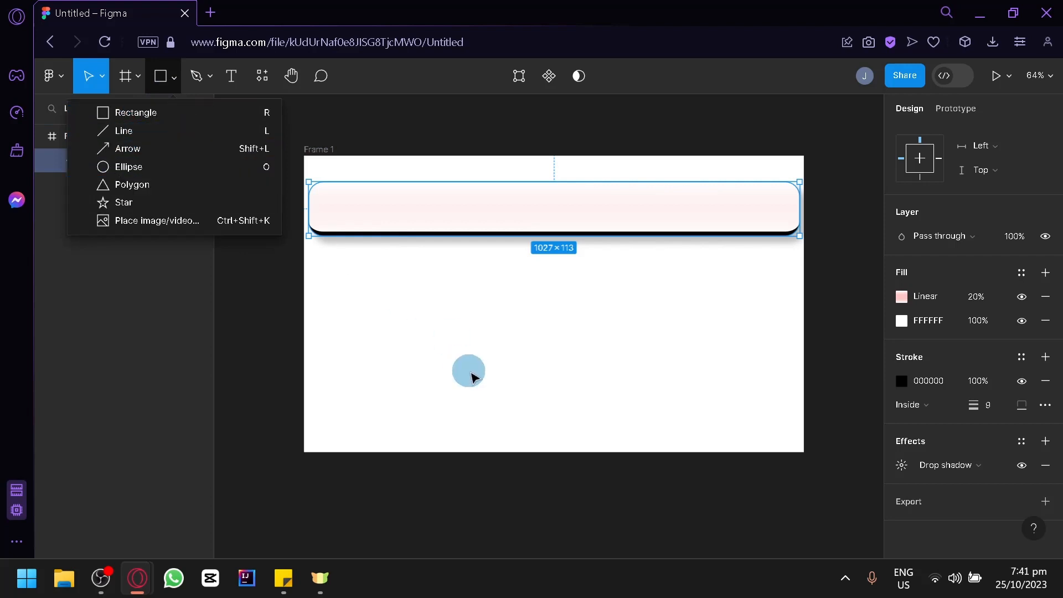
{"action": "left_click", "coordinate": [471, 370]}
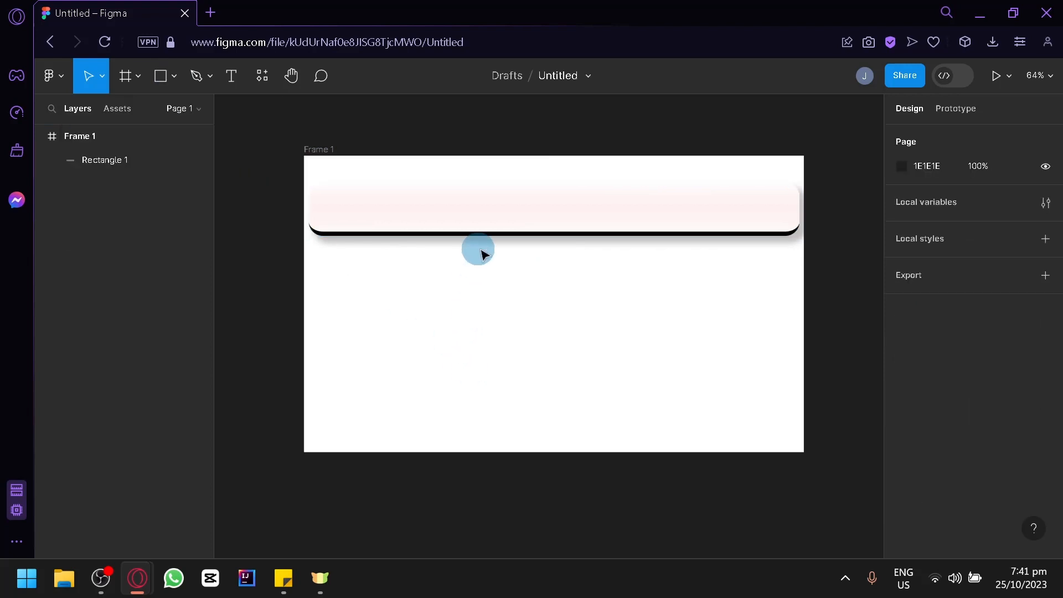
{"action": "double_click", "coordinate": [513, 211]}
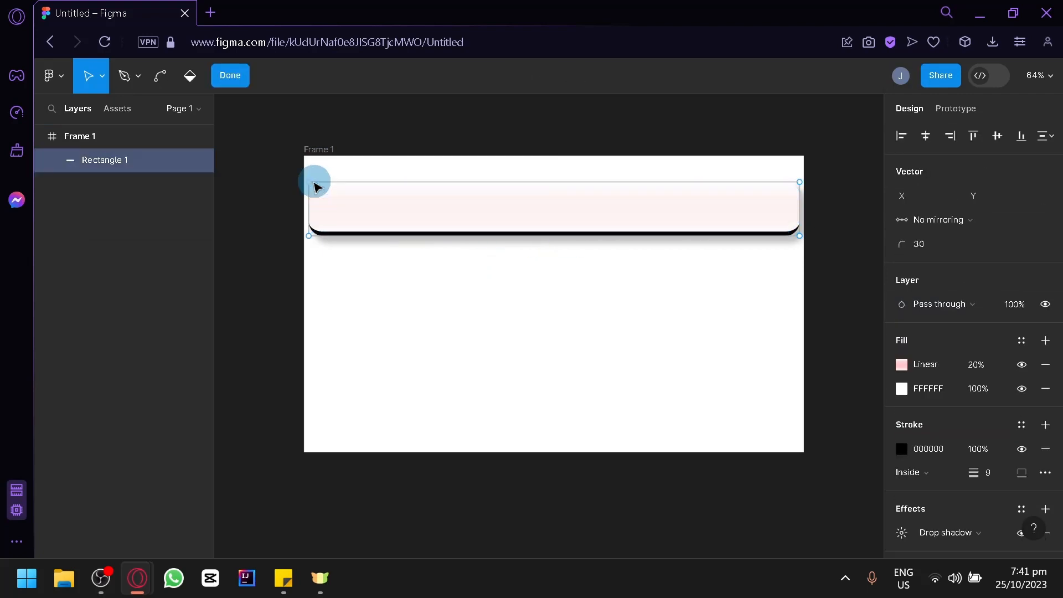
Drag Rectangle 1's corners and edges into an angular 1137.5×351.5 lightning-bolt shape
{"action": "left_click_drag", "start_coordinate": [310, 183], "coordinate": [459, 196]}
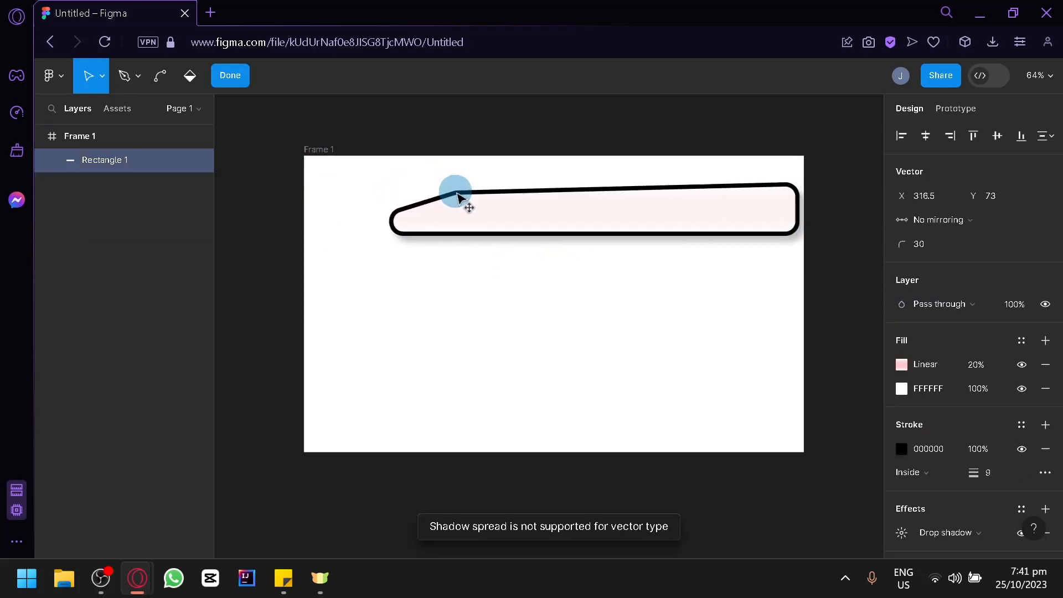
{"action": "left_click_drag", "start_coordinate": [391, 226], "coordinate": [360, 233]}
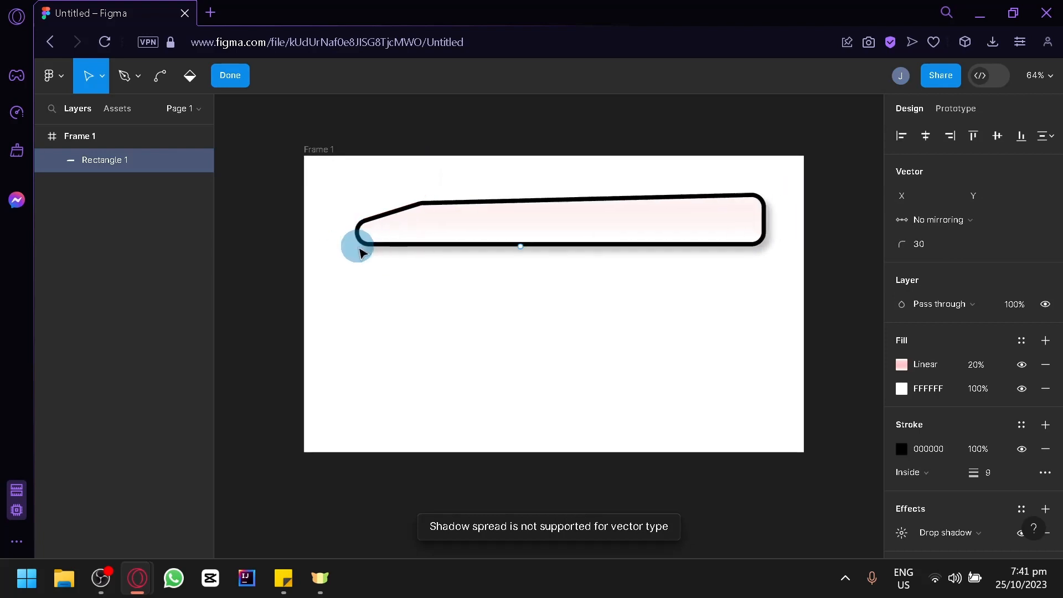
{"action": "left_click_drag", "start_coordinate": [521, 247], "coordinate": [607, 327]}
{"action": "mouse_move", "coordinate": [756, 250]}
{"action": "left_mouse_down"}
{"action": "mouse_move", "coordinate": [790, 278]}
{"action": "mouse_move", "coordinate": [621, 272]}
{"action": "mouse_move", "coordinate": [651, 239]}
{"action": "left_mouse_up"}
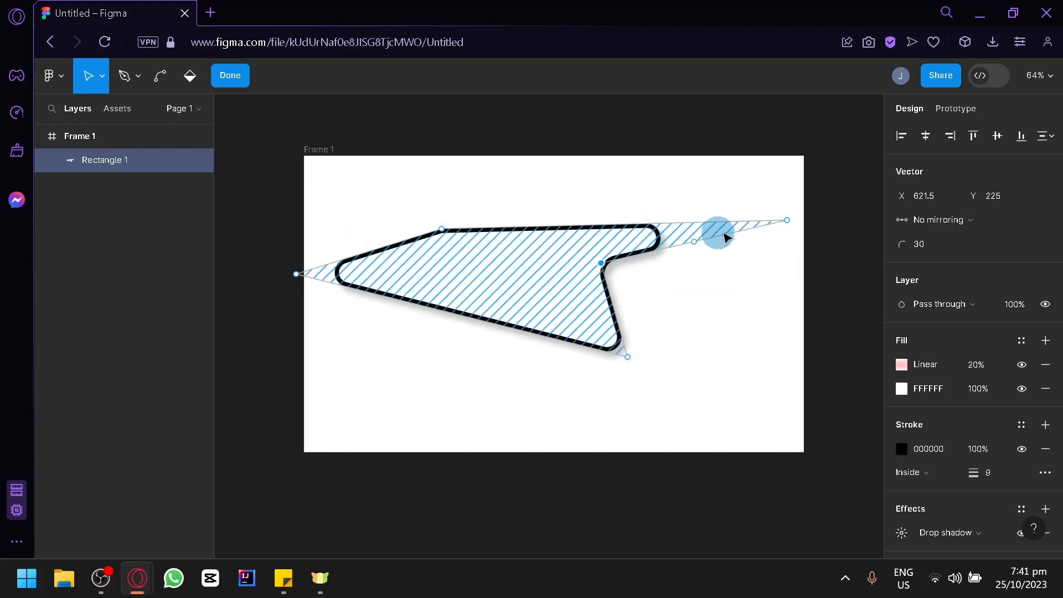
{"action": "left_click_drag", "start_coordinate": [787, 222], "coordinate": [787, 219]}
{"action": "left_click", "coordinate": [643, 239]}
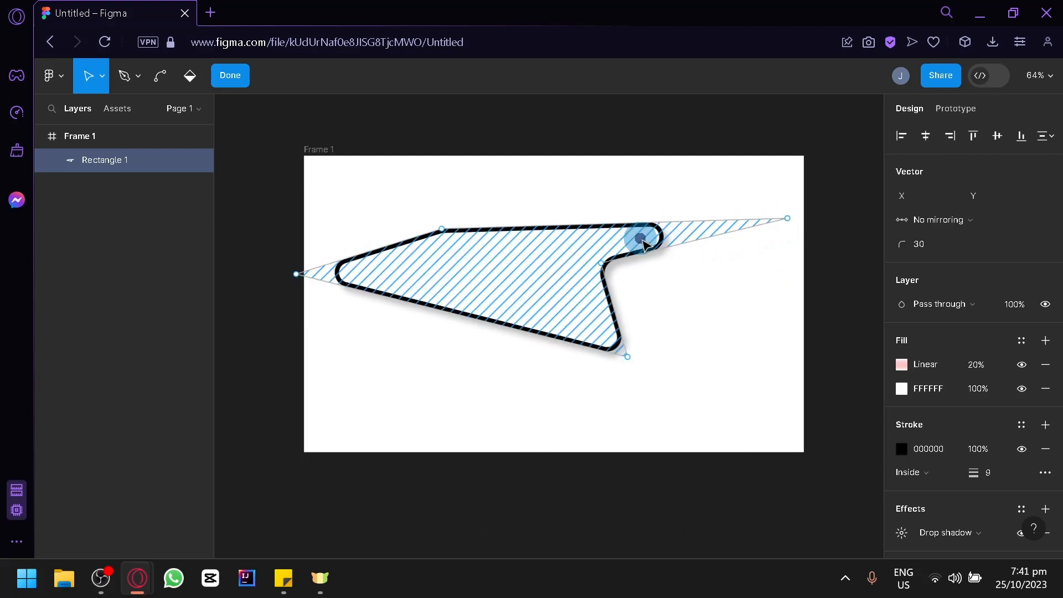
{"action": "left_click_drag", "start_coordinate": [508, 234], "coordinate": [562, 207]}
{"action": "left_click", "coordinate": [736, 334]}
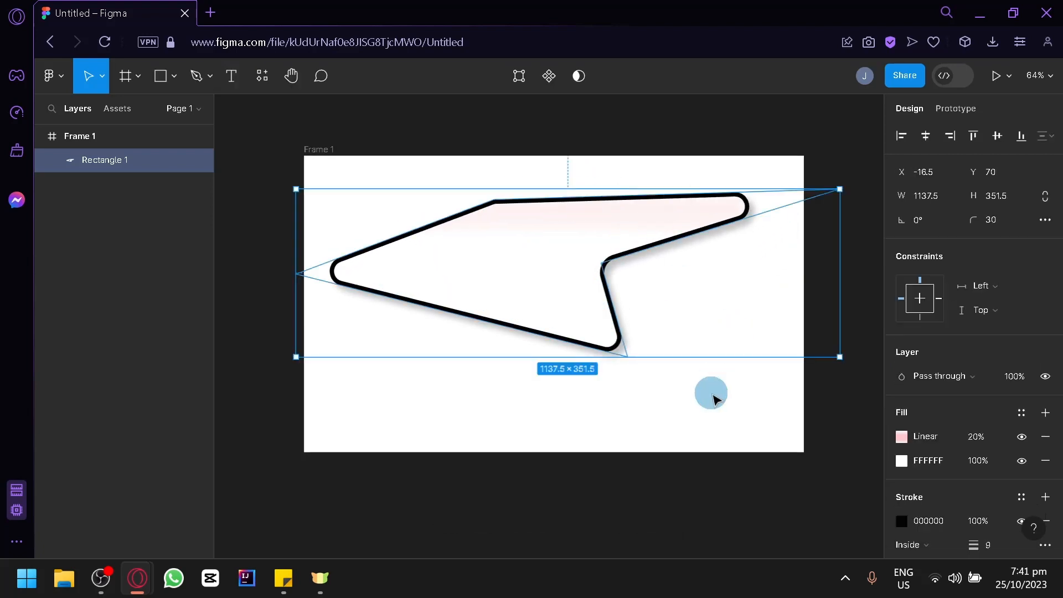
Set the lightning vector's stroke style to Dash with 18 dash length
{"action": "left_click", "coordinate": [719, 432]}
{"action": "left_click", "coordinate": [514, 279]}
{"action": "scroll", "coordinate": [1025, 387], "scroll_direction": "down", "scroll_amount": 5}
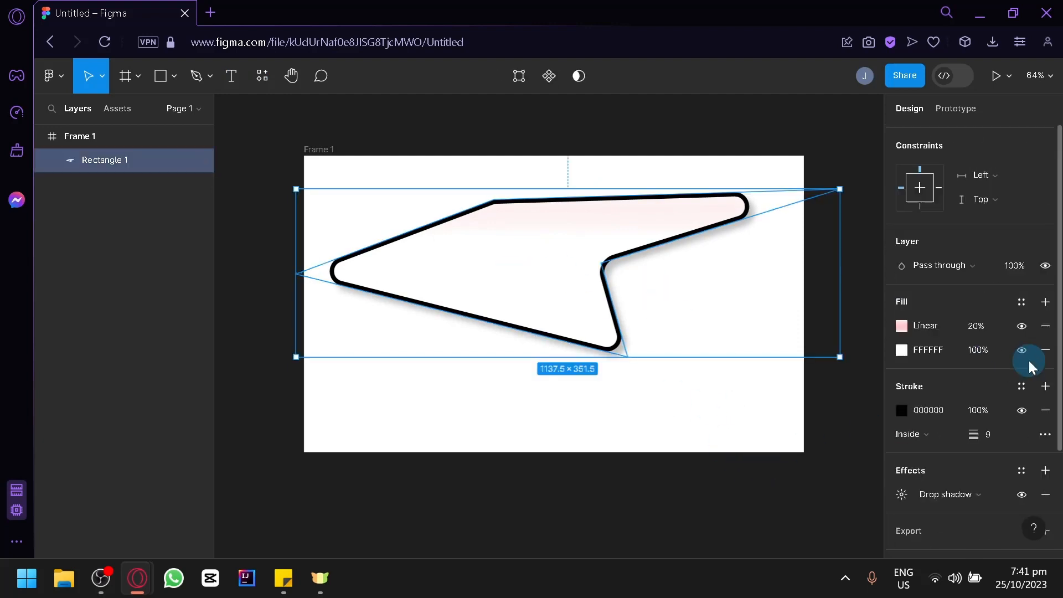
{"action": "left_click", "coordinate": [1044, 405]}
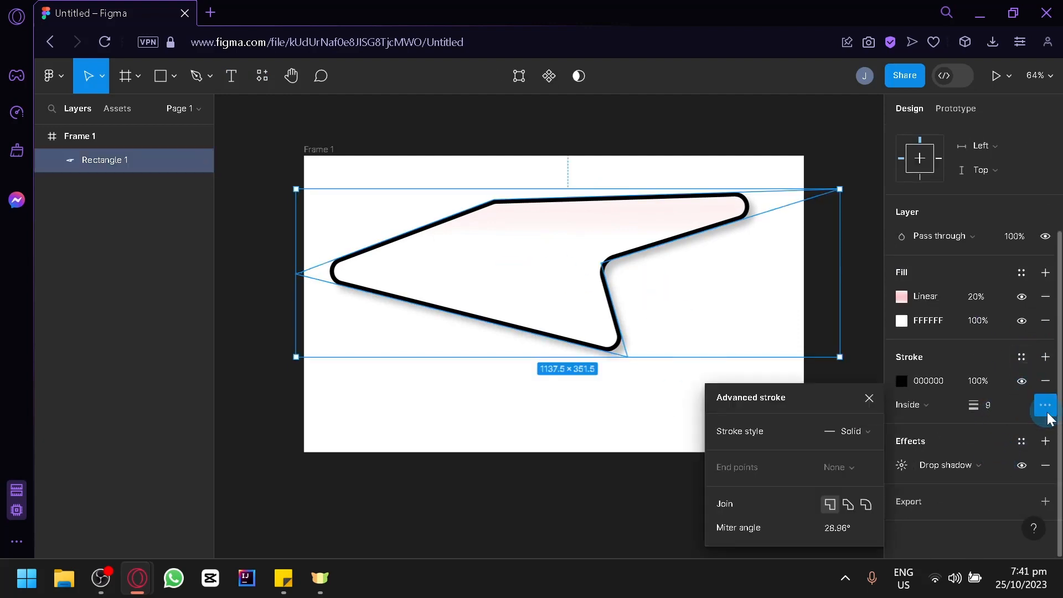
{"action": "left_click", "coordinate": [861, 430]}
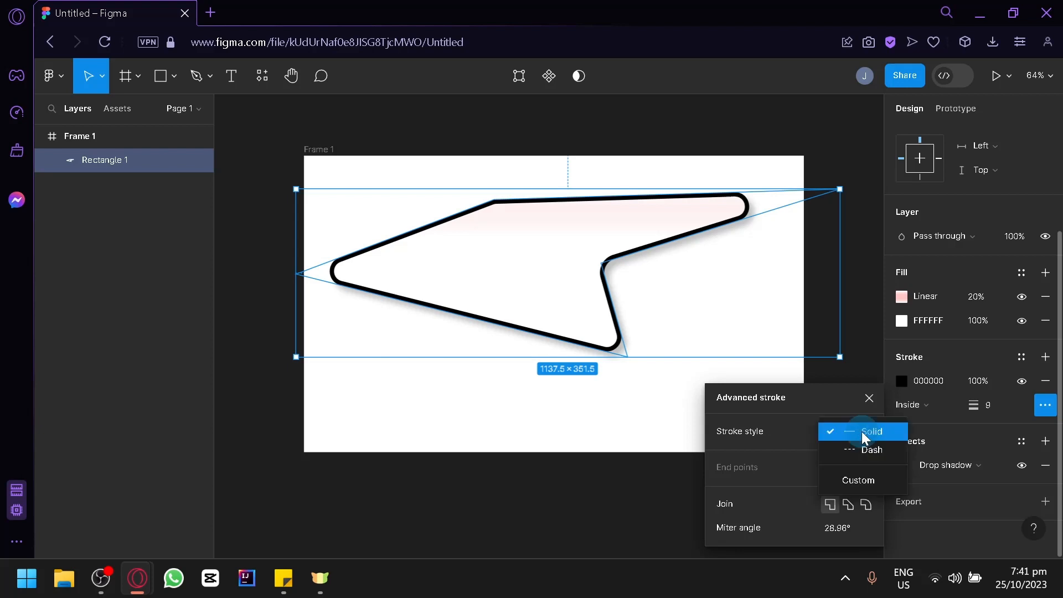
{"action": "left_click", "coordinate": [860, 451]}
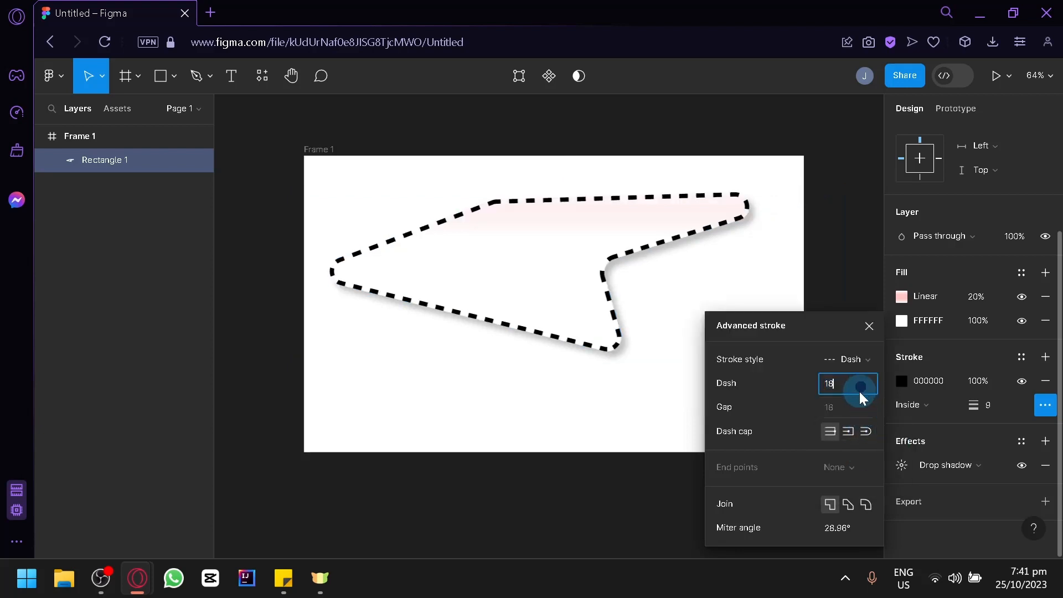
{"action": "left_click", "coordinate": [861, 358]}
{"action": "left_click", "coordinate": [864, 351]}
{"action": "left_click", "coordinate": [866, 361]}
{"action": "left_click", "coordinate": [862, 340]}
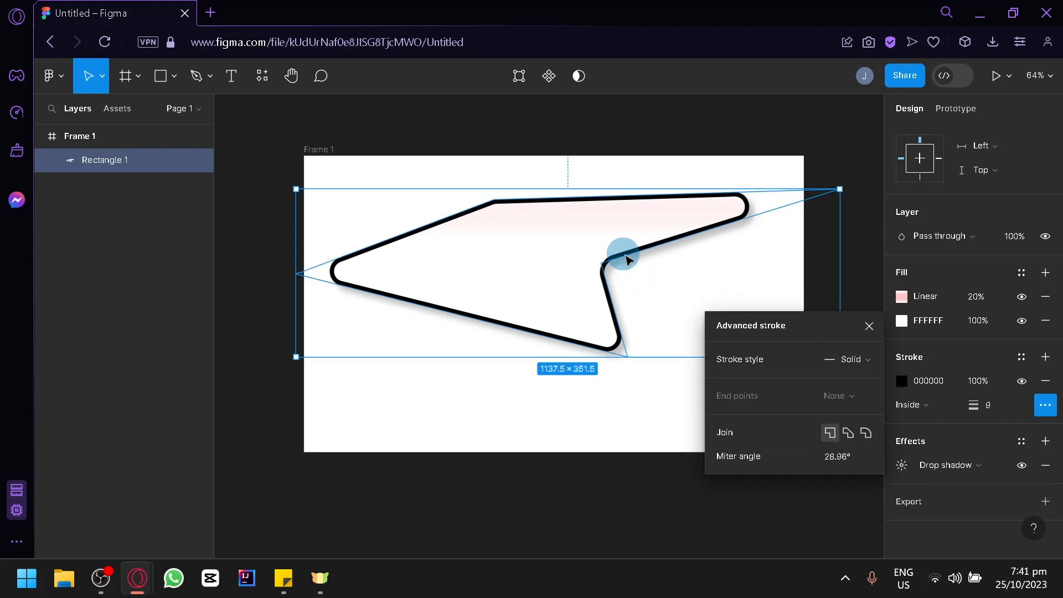
{"action": "left_click", "coordinate": [872, 368]}
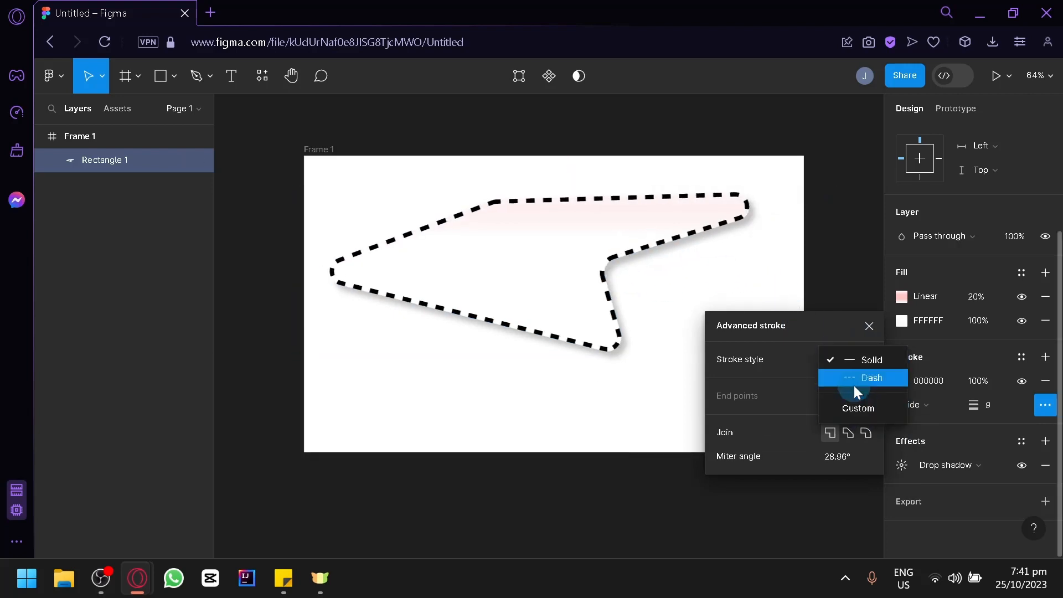
{"action": "left_click", "coordinate": [842, 380]}
{"action": "left_click", "coordinate": [605, 429]}
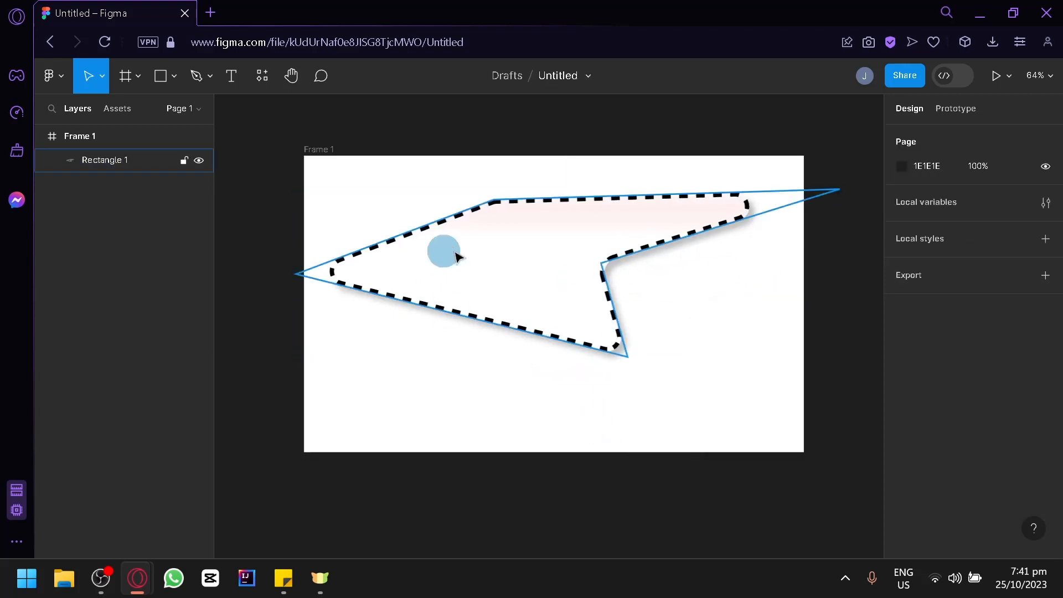
Raise the lightning shape and draw a grey 597×246 ellipse below it
{"action": "left_click_drag", "start_coordinate": [455, 255], "coordinate": [450, 183]}
{"action": "left_click", "coordinate": [173, 76]}
{"action": "left_click", "coordinate": [183, 173]}
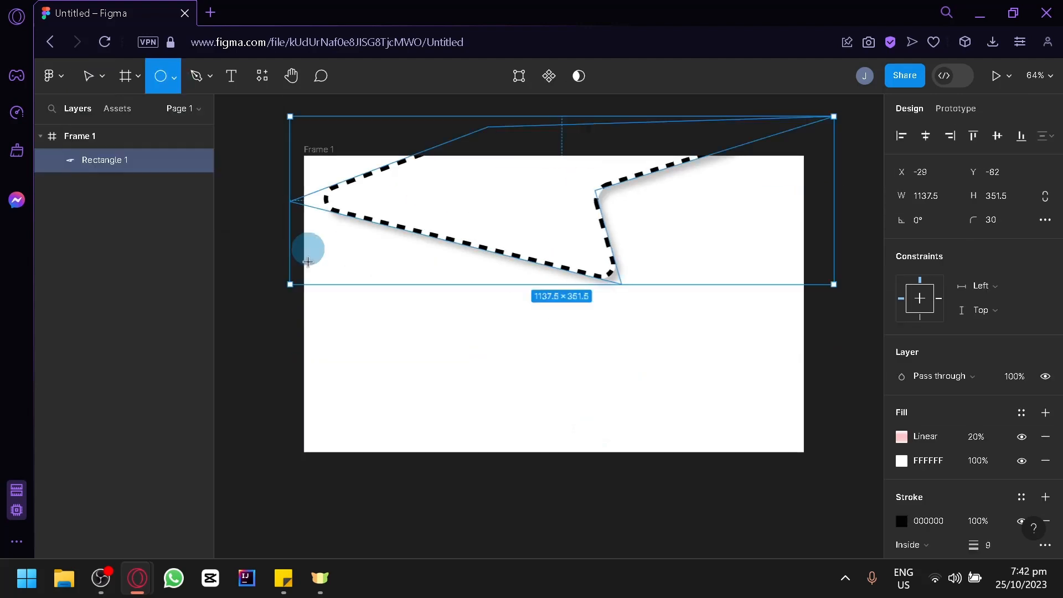
{"action": "left_click_drag", "start_coordinate": [398, 335], "coordinate": [686, 448]}
{"action": "left_click_drag", "start_coordinate": [598, 394], "coordinate": [560, 363]}
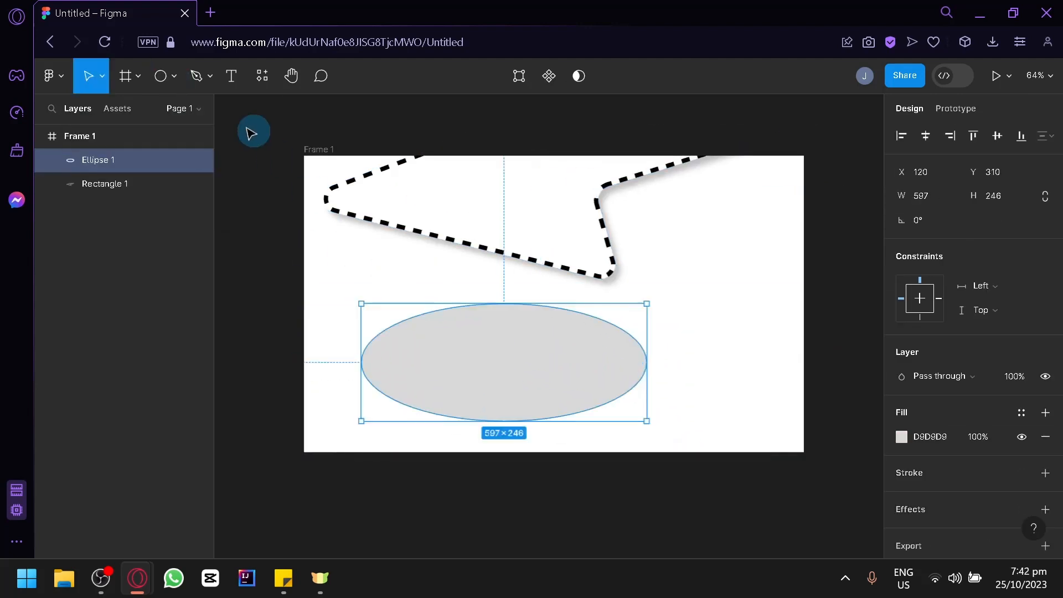
Add a text label 'sdadaw' between the shapes at font size 40
{"action": "left_click", "coordinate": [164, 82]}
{"action": "left_click", "coordinate": [167, 79]}
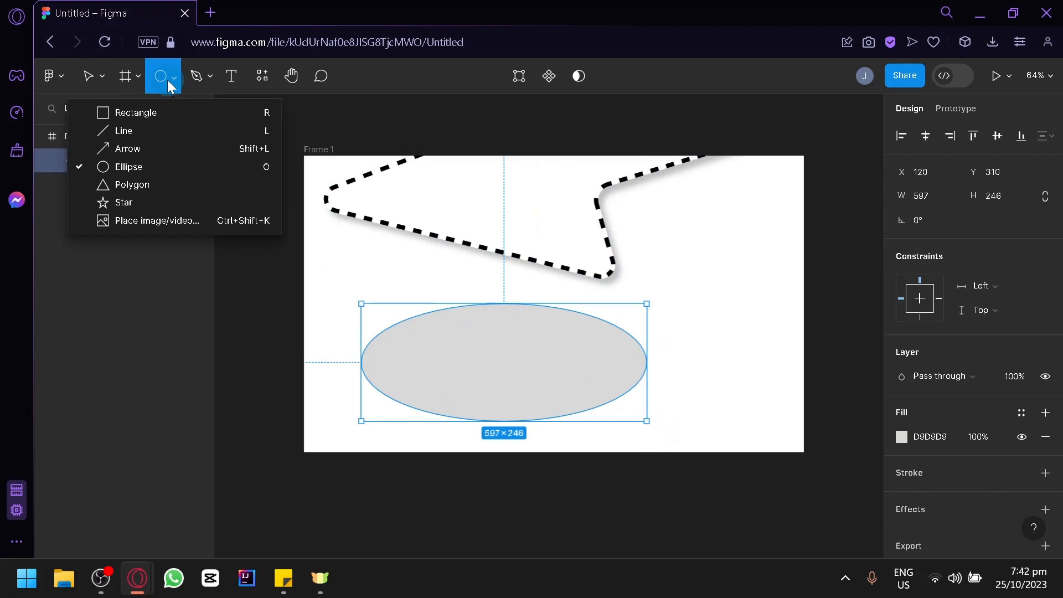
{"action": "left_click", "coordinate": [204, 80]}
{"action": "left_click", "coordinate": [234, 77]}
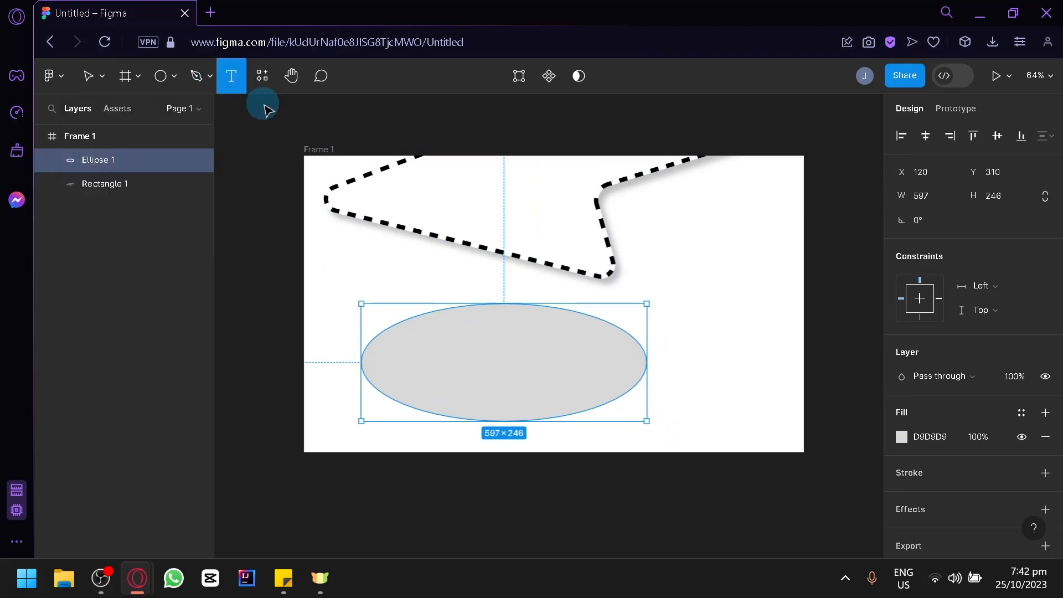
{"action": "left_click_drag", "start_coordinate": [433, 253], "coordinate": [694, 315]}
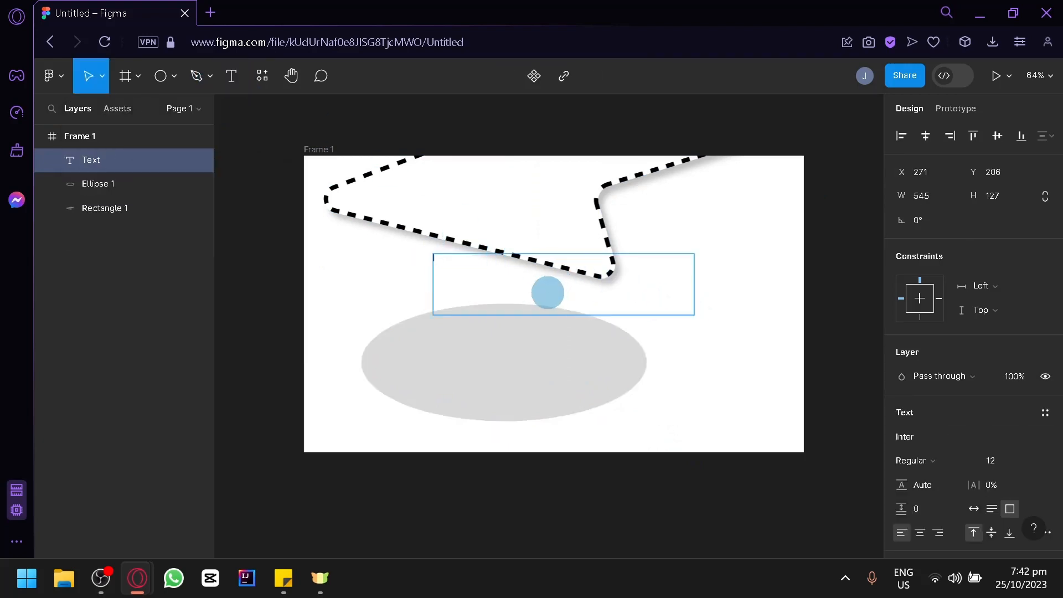
{"action": "left_click_drag", "start_coordinate": [480, 265], "coordinate": [421, 255]}
{"action": "scroll", "coordinate": [988, 333], "scroll_direction": "down", "scroll_amount": 4}
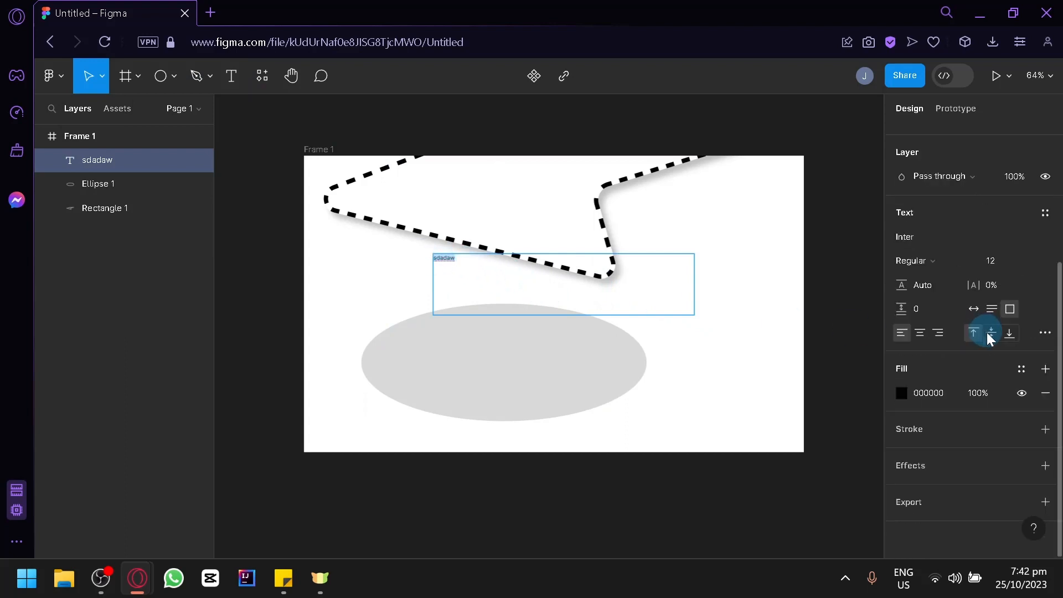
{"action": "scroll", "coordinate": [1004, 273], "scroll_direction": "up", "scroll_amount": 2}
{"action": "left_click", "coordinate": [1029, 376]}
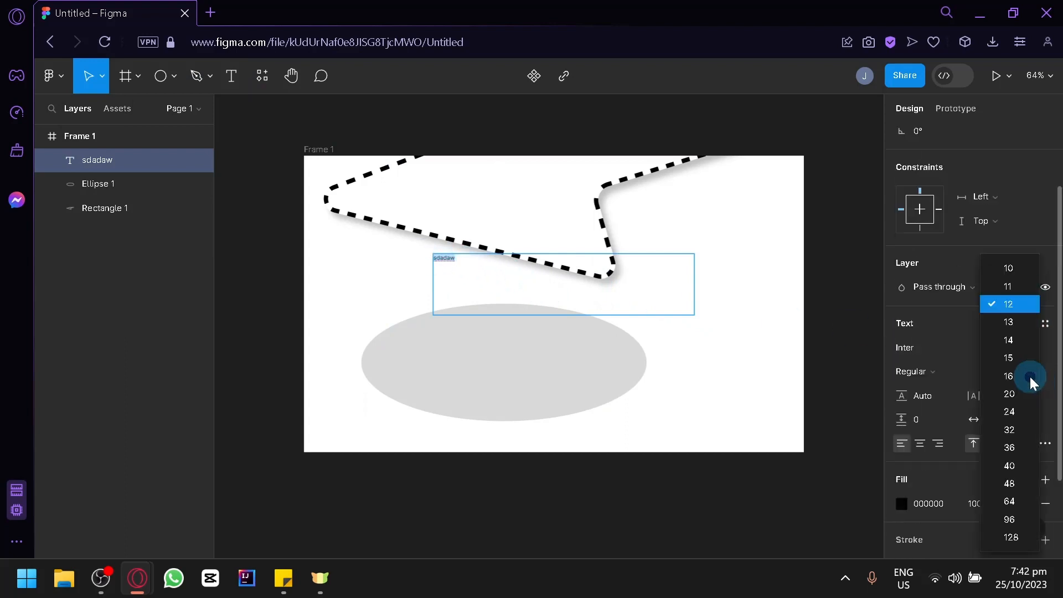
{"action": "left_click", "coordinate": [1008, 466]}
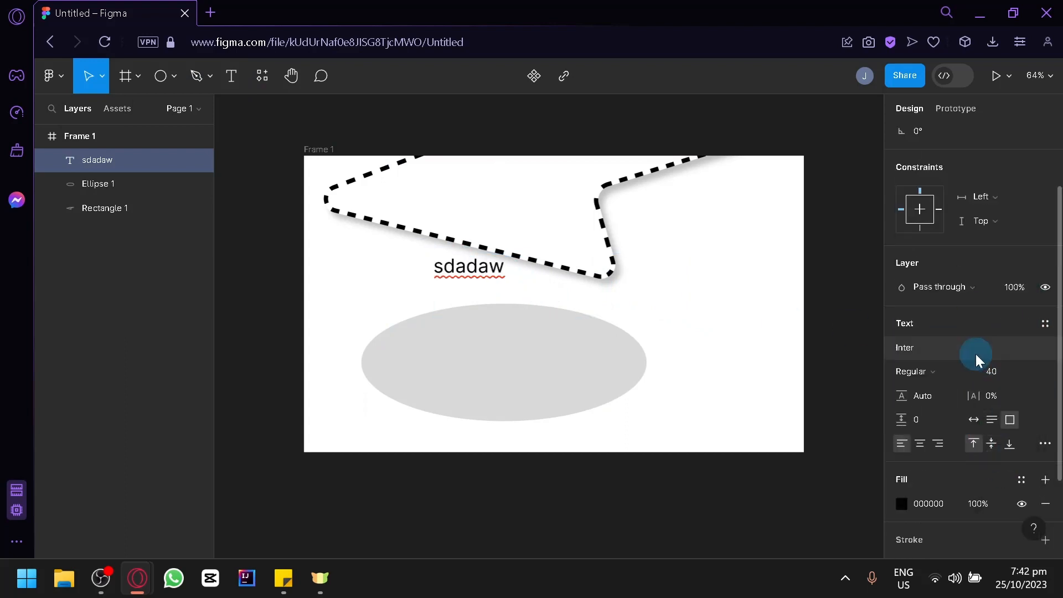
Browse the components, plugins and widgets lists in the Resources panel
{"action": "left_click", "coordinate": [260, 77]}
{"action": "left_click", "coordinate": [339, 124]}
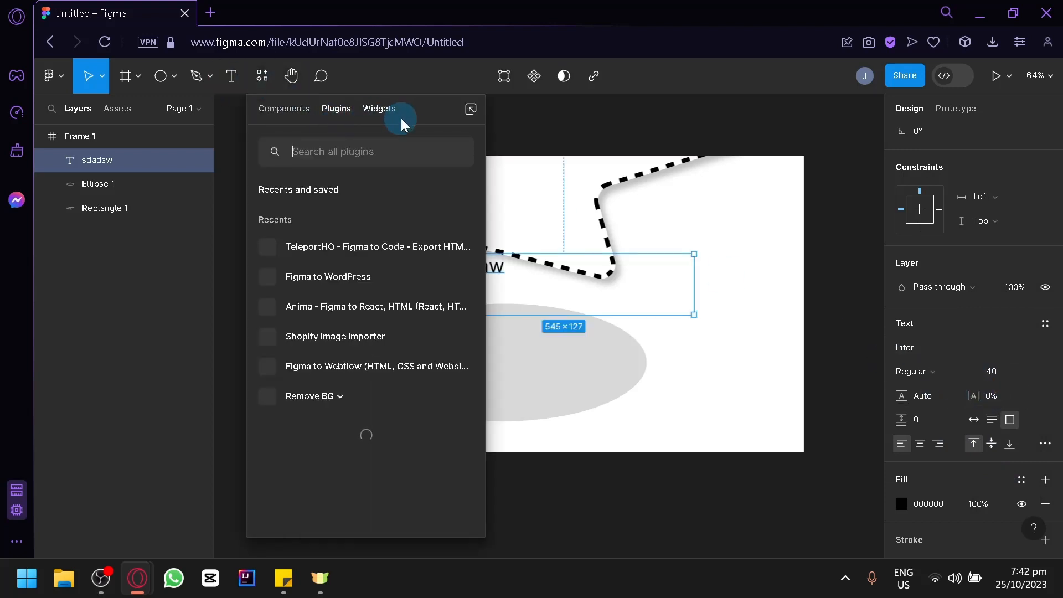
{"action": "left_click", "coordinate": [386, 114]}
{"action": "left_click", "coordinate": [283, 117]}
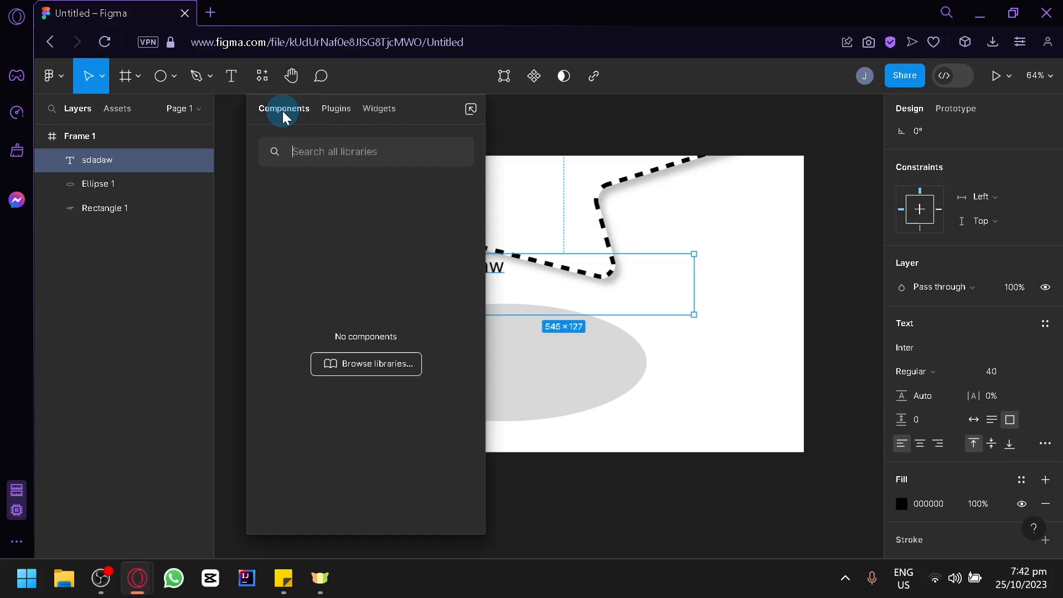
{"action": "left_click", "coordinate": [338, 119]}
{"action": "left_click", "coordinate": [658, 257]}
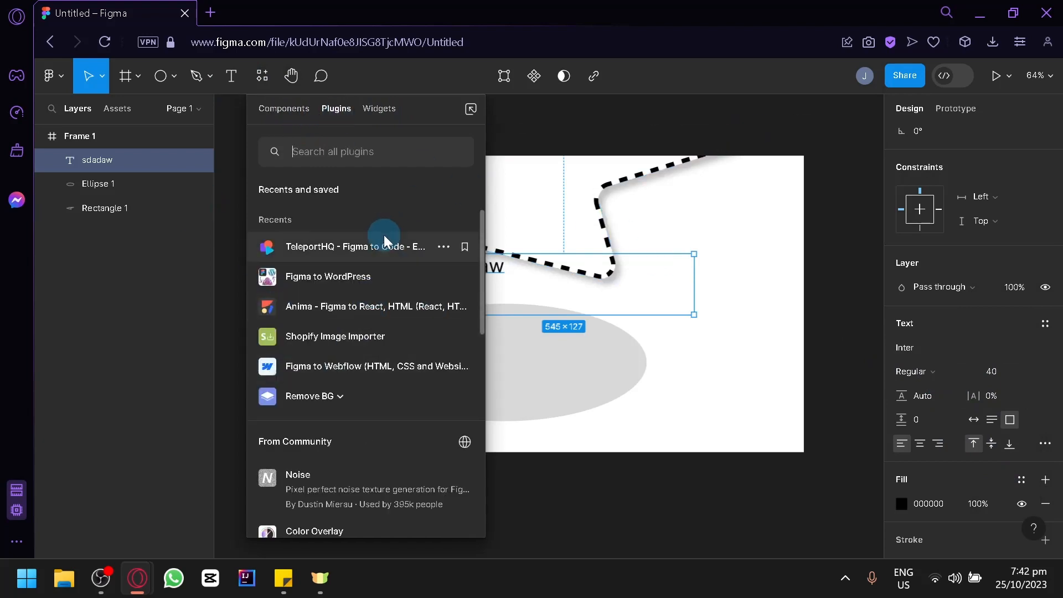
Lower the lightning shape over the text label and show its Prototype settings
{"action": "left_click", "coordinate": [546, 161]}
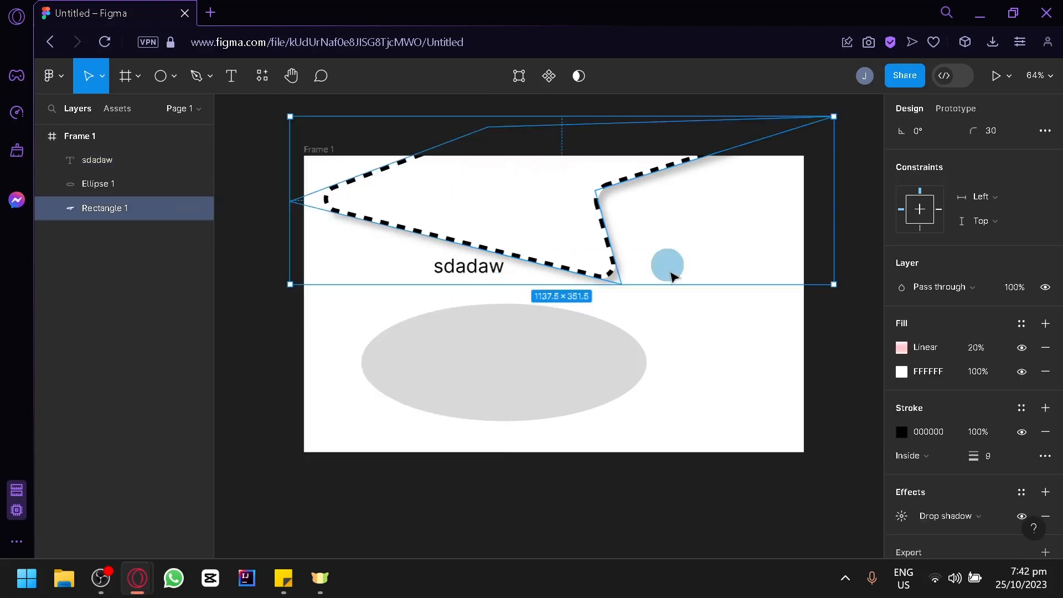
{"action": "left_click_drag", "start_coordinate": [591, 208], "coordinate": [573, 255]}
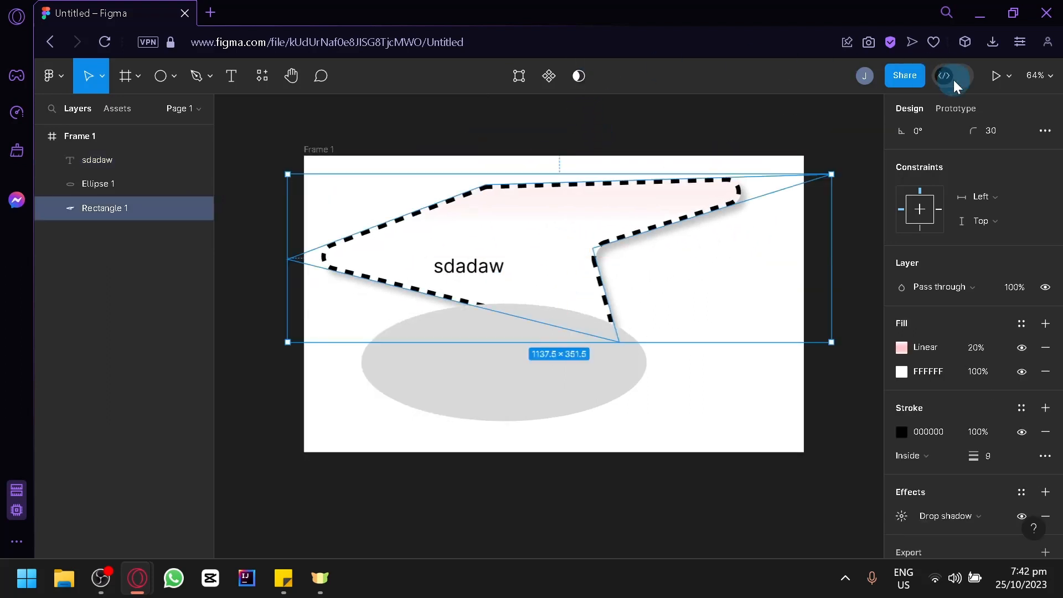
{"action": "left_click", "coordinate": [969, 111]}
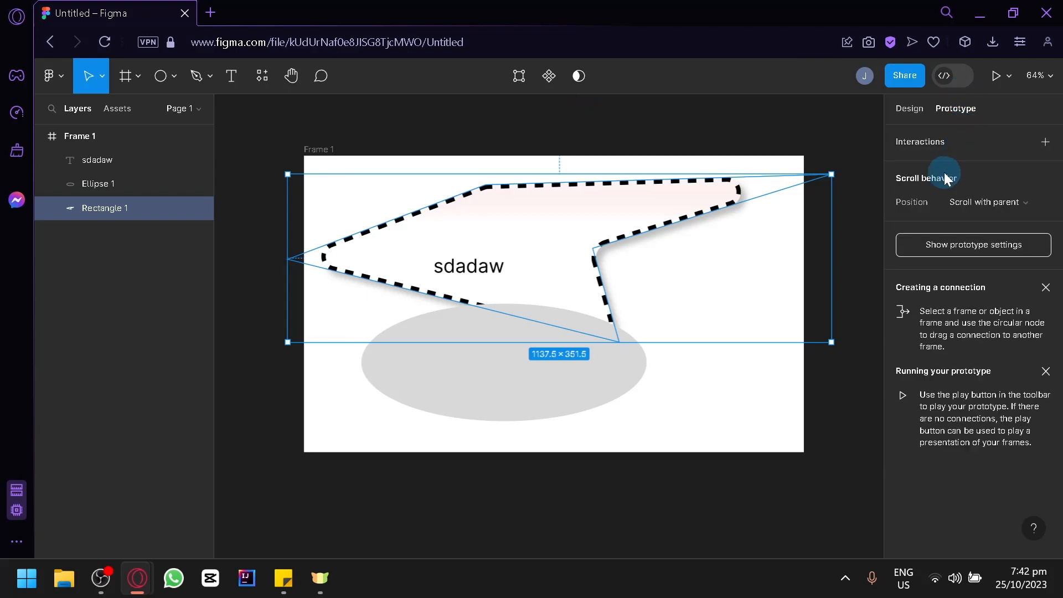